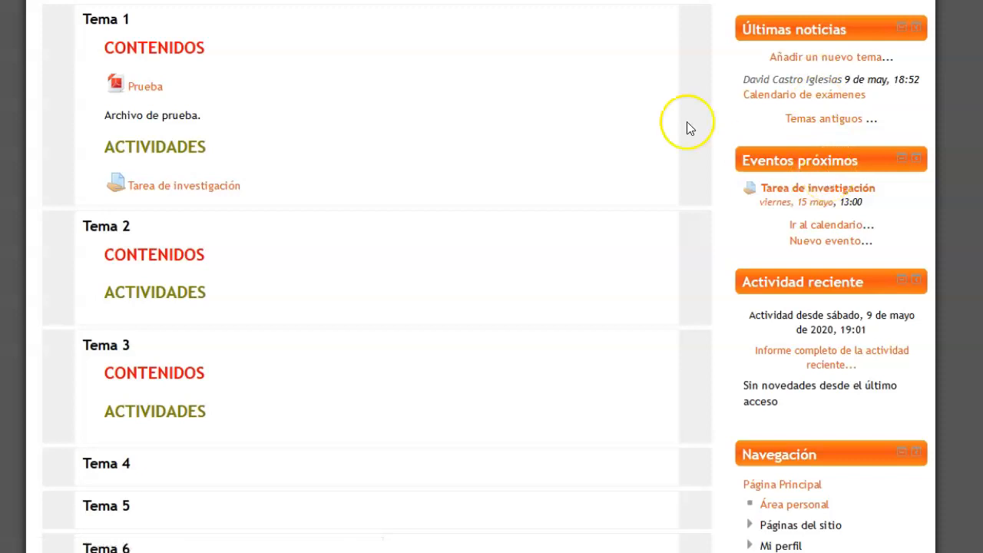
Open the category editing page of the course's question bank
{"action": "scroll", "coordinate": [615, 279], "scroll_direction": "down", "scroll_amount": 10}
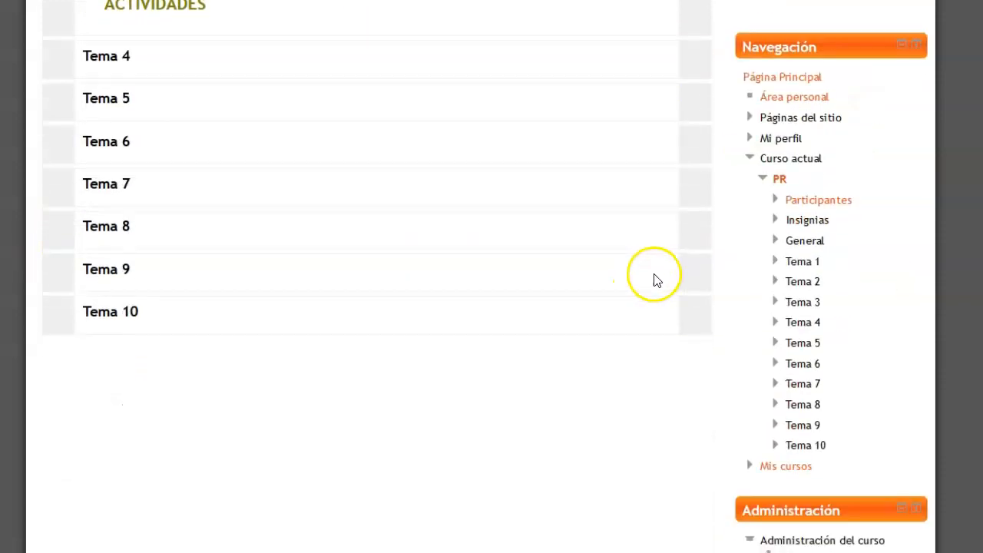
{"action": "scroll", "coordinate": [673, 217], "scroll_direction": "up", "scroll_amount": 1}
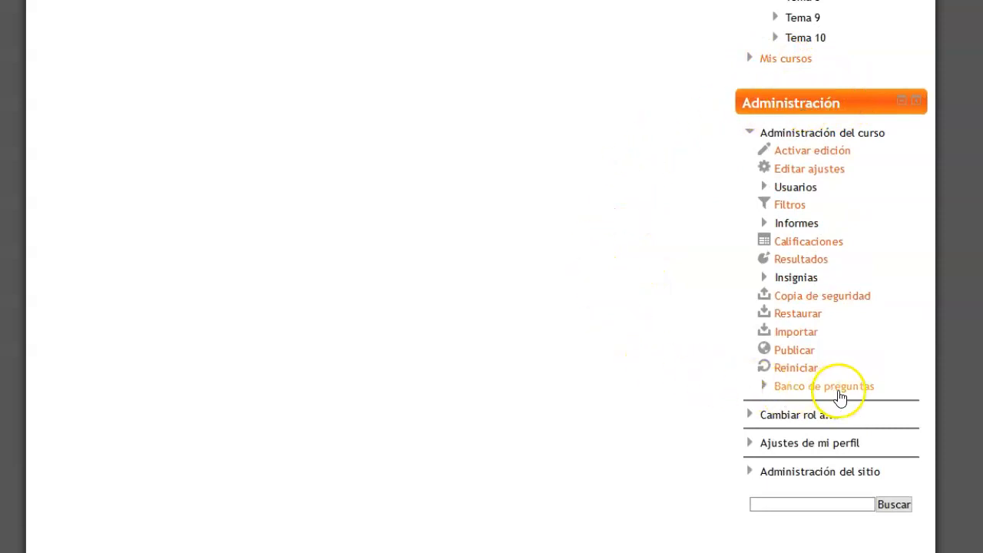
{"action": "left_click", "coordinate": [832, 386]}
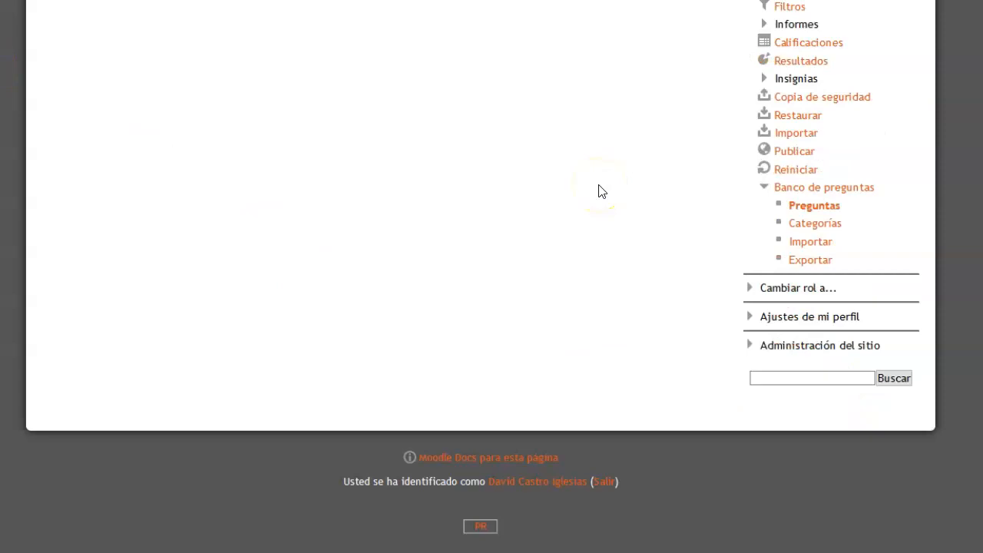
{"action": "left_click", "coordinate": [827, 231]}
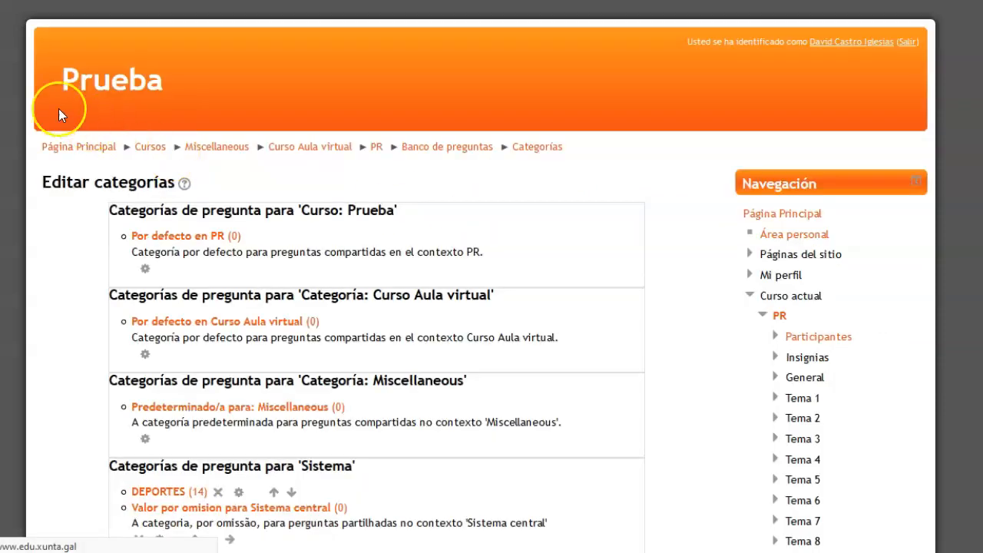
Add a question category named "Tema 1" under the parent category Por defecto en PR
{"action": "scroll", "coordinate": [519, 157], "scroll_direction": "down", "scroll_amount": 2}
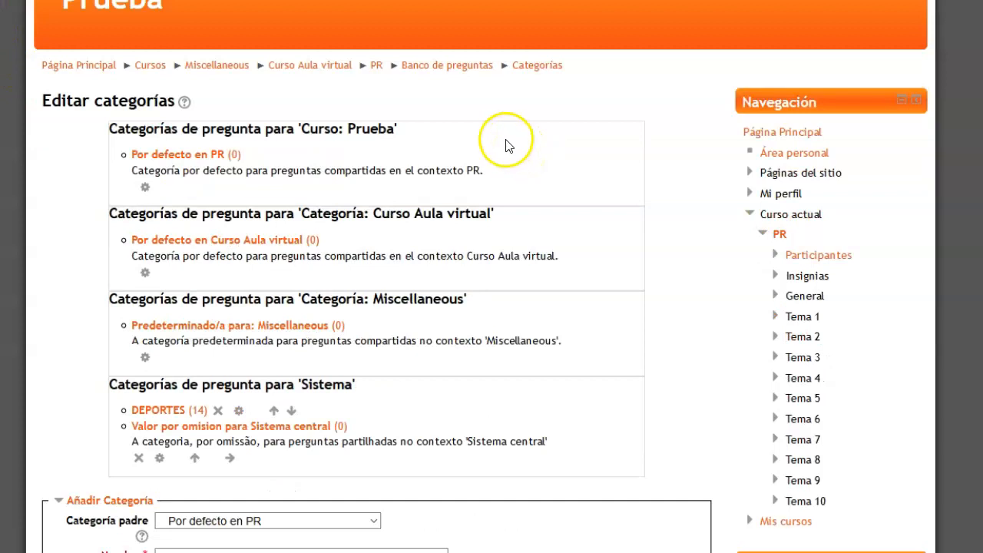
{"action": "scroll", "coordinate": [430, 184], "scroll_direction": "down", "scroll_amount": 8}
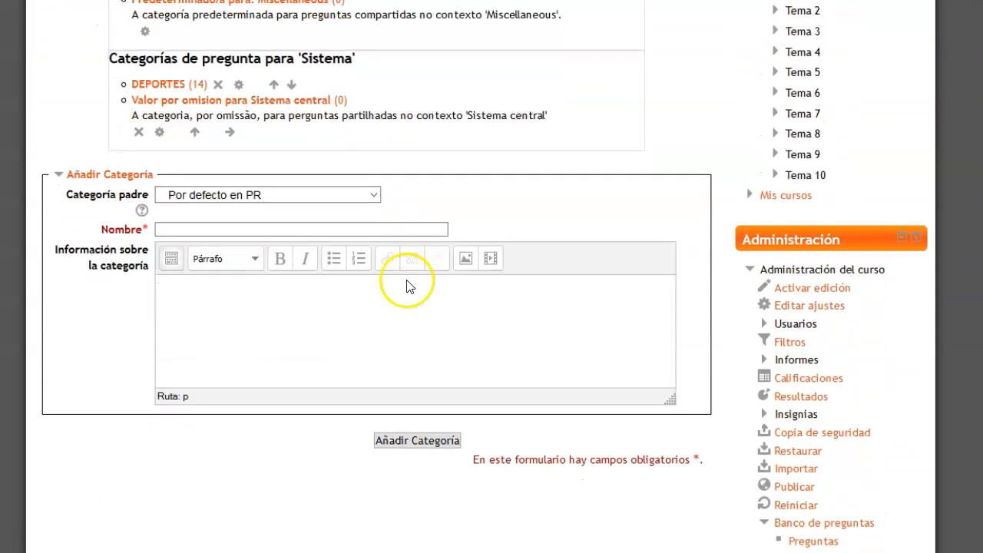
{"action": "left_click", "coordinate": [179, 229]}
{"action": "left_click", "coordinate": [178, 228]}
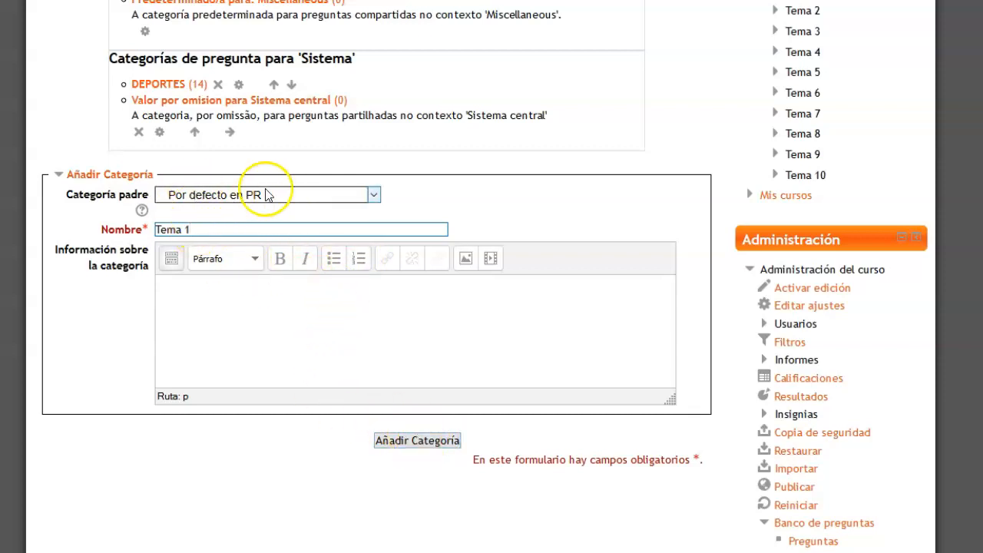
{"action": "left_click", "coordinate": [428, 440]}
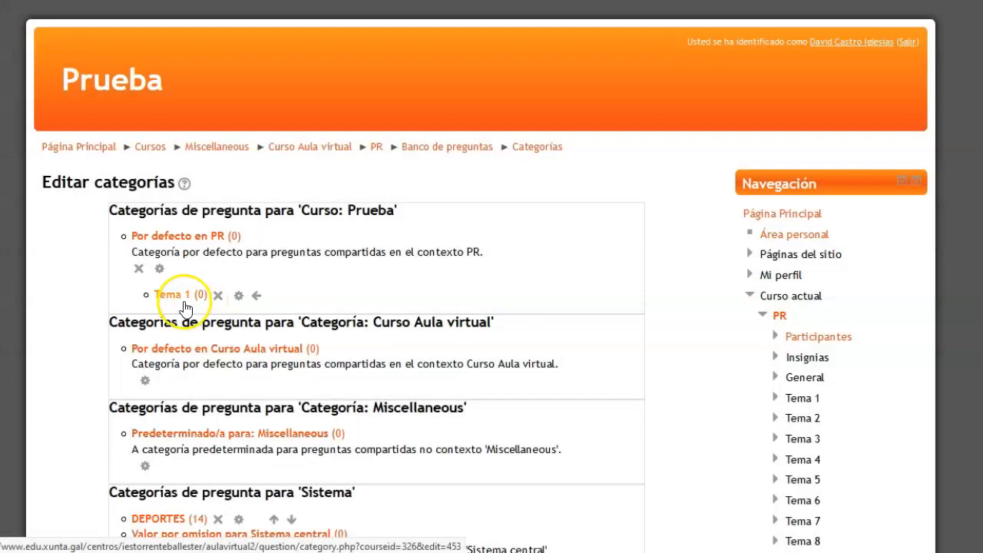
Add a second question category named "Tema 2" under Por defecto en PR
{"action": "scroll", "coordinate": [267, 265], "scroll_direction": "down", "scroll_amount": 5}
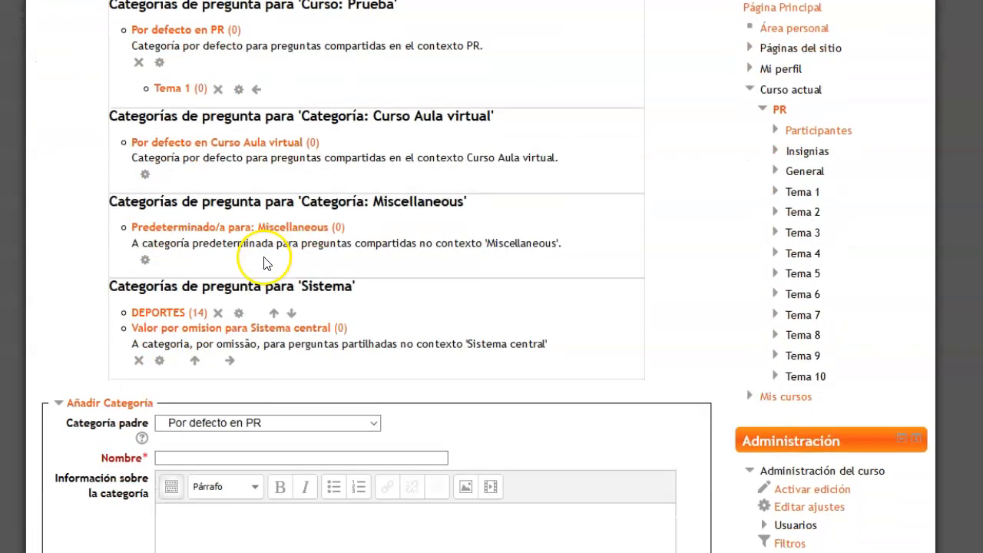
{"action": "left_click", "coordinate": [204, 256]}
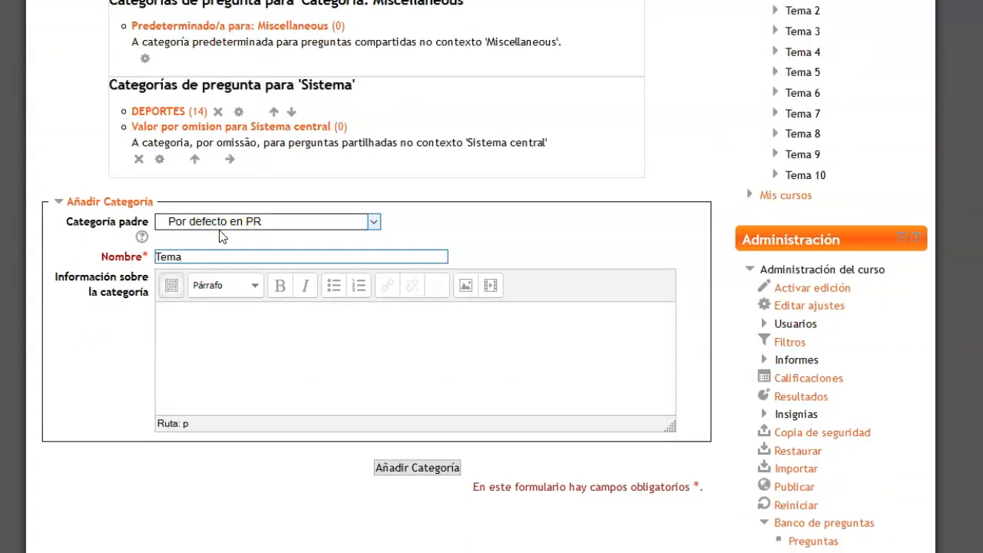
{"action": "left_click", "coordinate": [400, 465]}
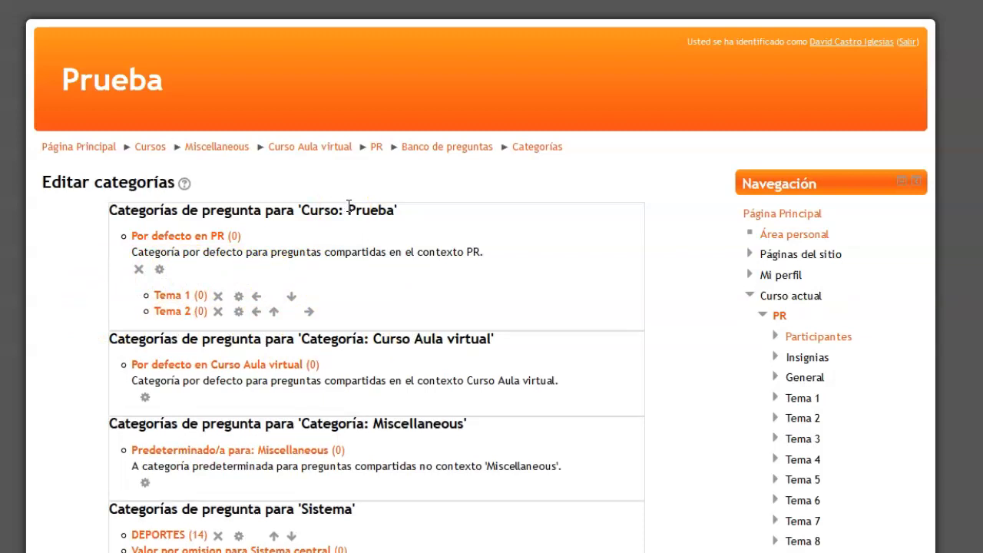
Return to the PR course, open its question bank's questions and choose the category Tema 1
{"action": "left_click", "coordinate": [377, 154]}
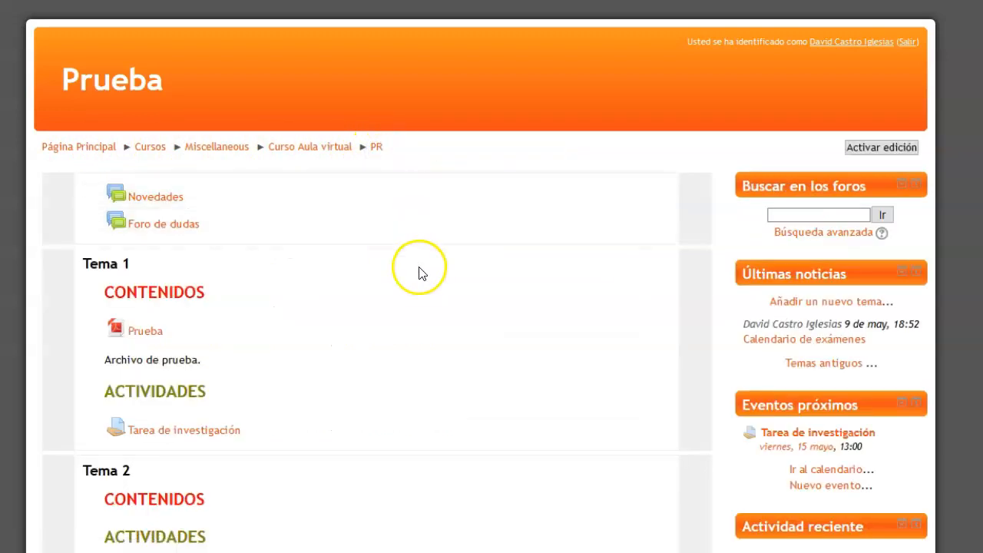
{"action": "scroll", "coordinate": [693, 326], "scroll_direction": "down", "scroll_amount": 3}
{"action": "scroll", "coordinate": [696, 315], "scroll_direction": "down", "scroll_amount": 10}
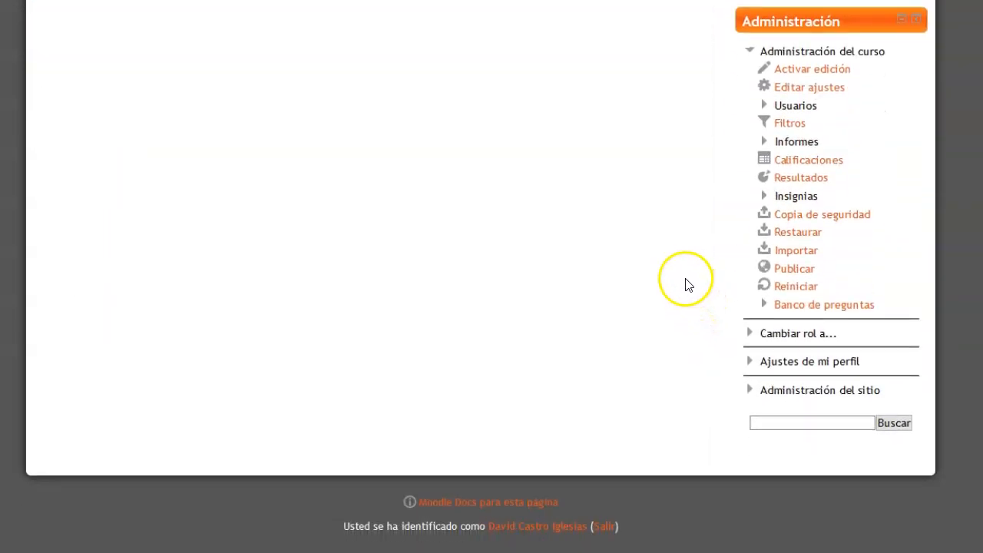
{"action": "left_click", "coordinate": [788, 307]}
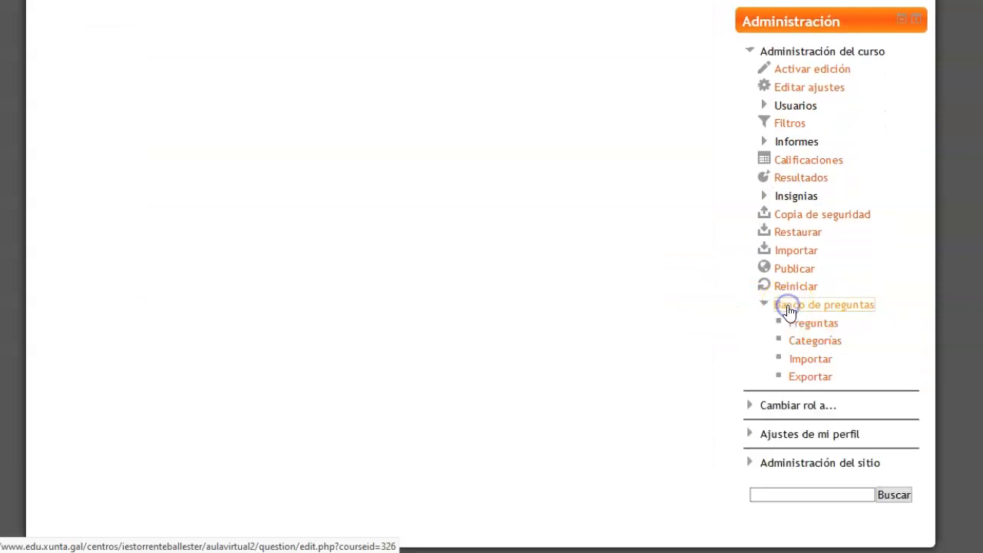
{"action": "left_click", "coordinate": [794, 324]}
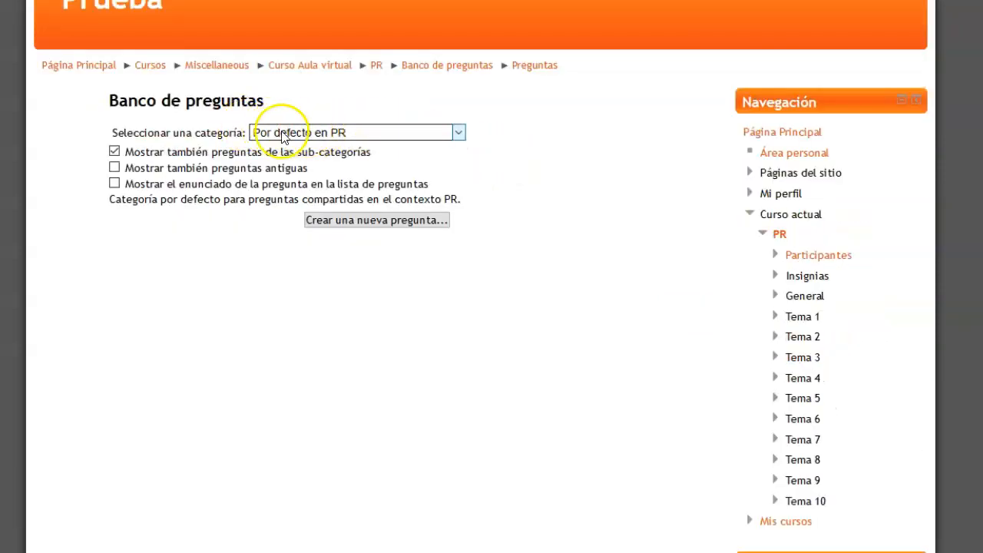
{"action": "left_click", "coordinate": [457, 134]}
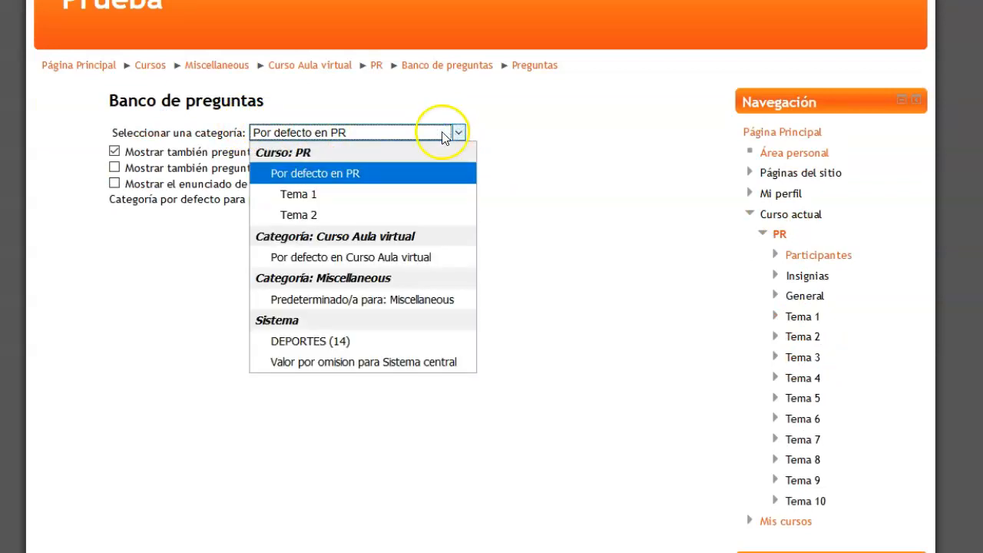
{"action": "left_click", "coordinate": [323, 194]}
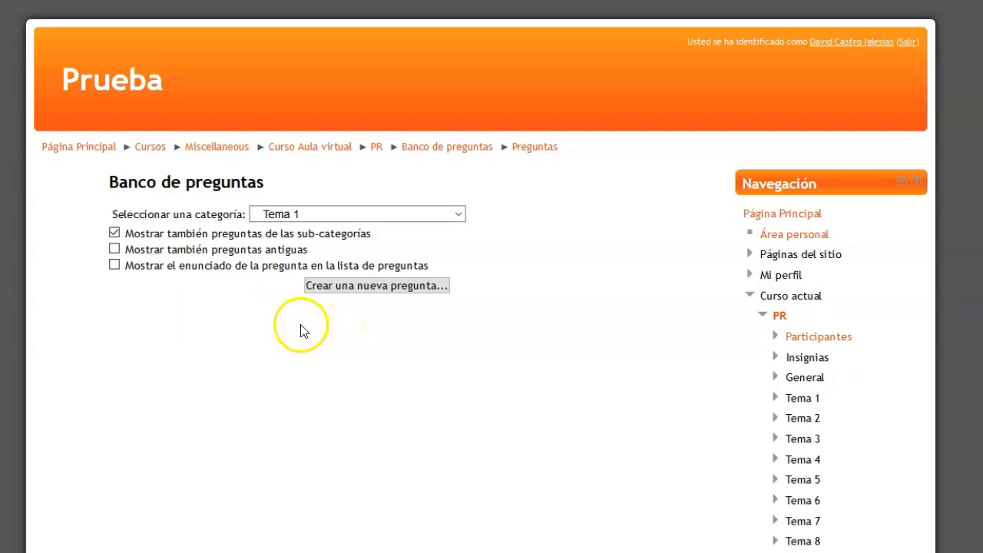
Start creating a new question of type Verdadero/Falso in the Tema 1 category
{"action": "left_click", "coordinate": [391, 290]}
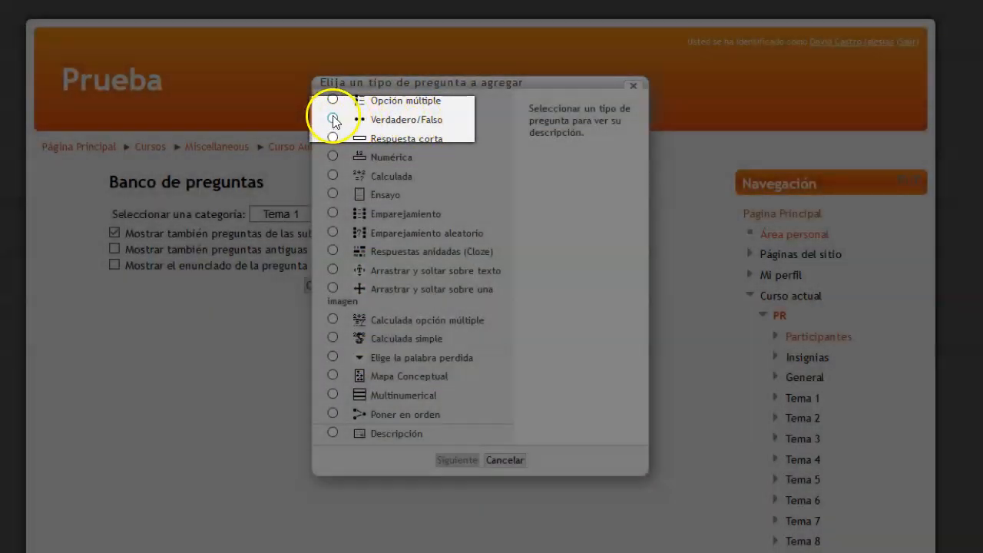
{"action": "left_click", "coordinate": [332, 119]}
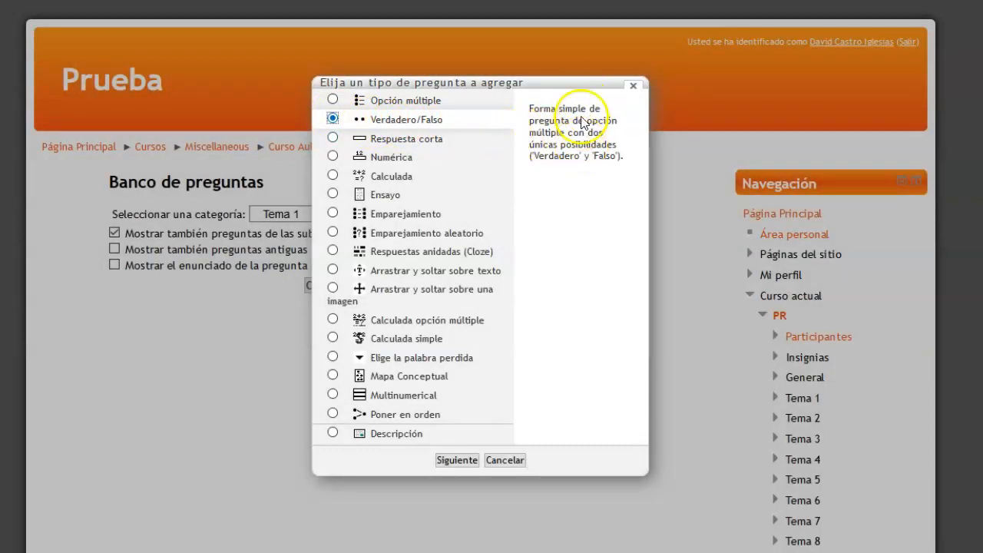
{"action": "left_click", "coordinate": [455, 460]}
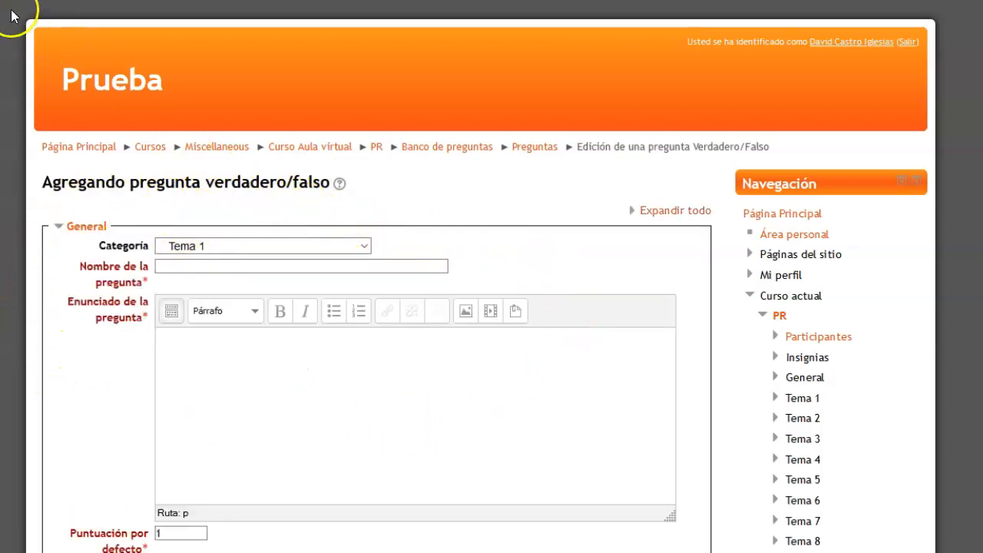
Name the question "Pregunta 1" and enter the statement "Los mamíferos se reproducen mediante huevos."
{"action": "left_click", "coordinate": [172, 267]}
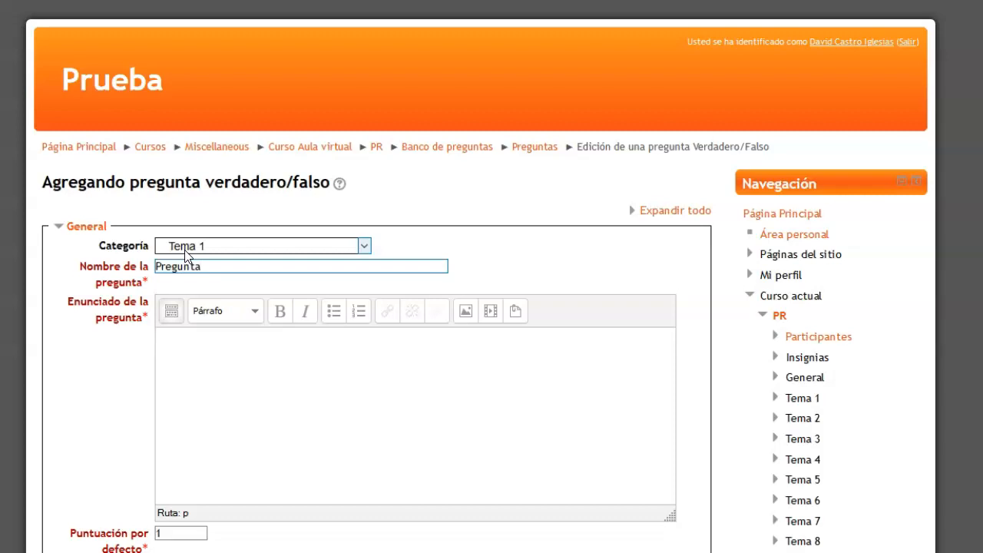
{"action": "left_click", "coordinate": [197, 356]}
{"action": "type", "text": "Los mamíferos se reproducen mediante huevos."}
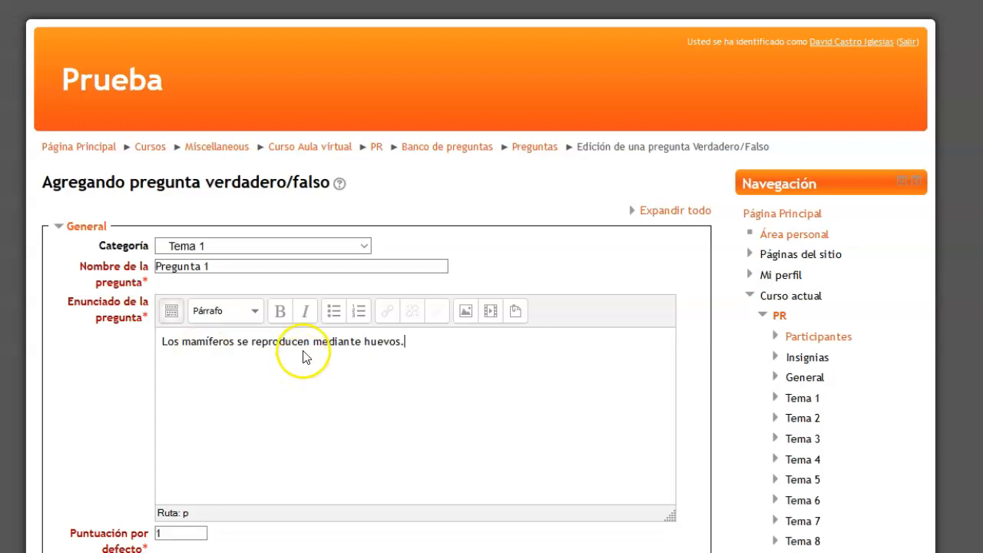
Choose Falso as the correct answer to the question
{"action": "scroll", "coordinate": [281, 287], "scroll_direction": "down", "scroll_amount": 5}
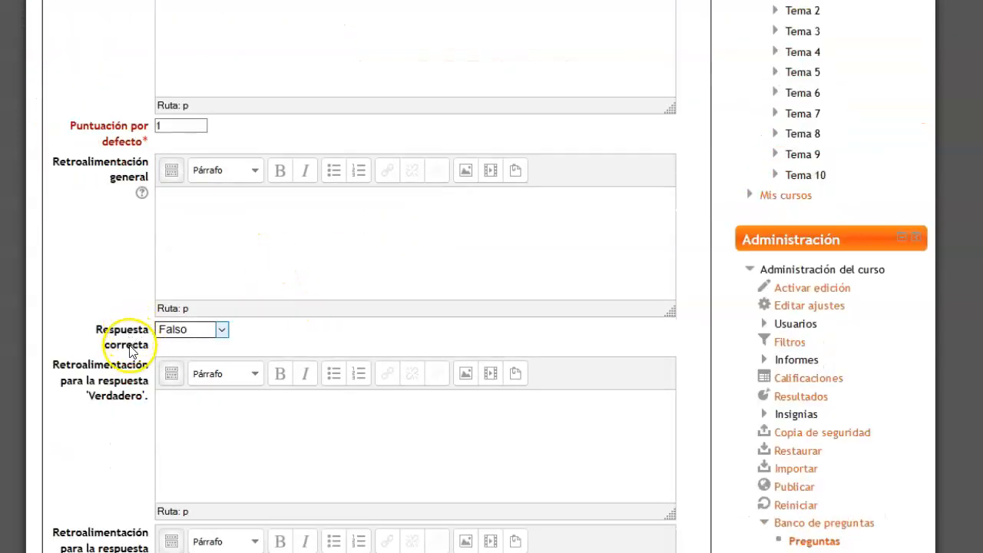
{"action": "left_click", "coordinate": [221, 330]}
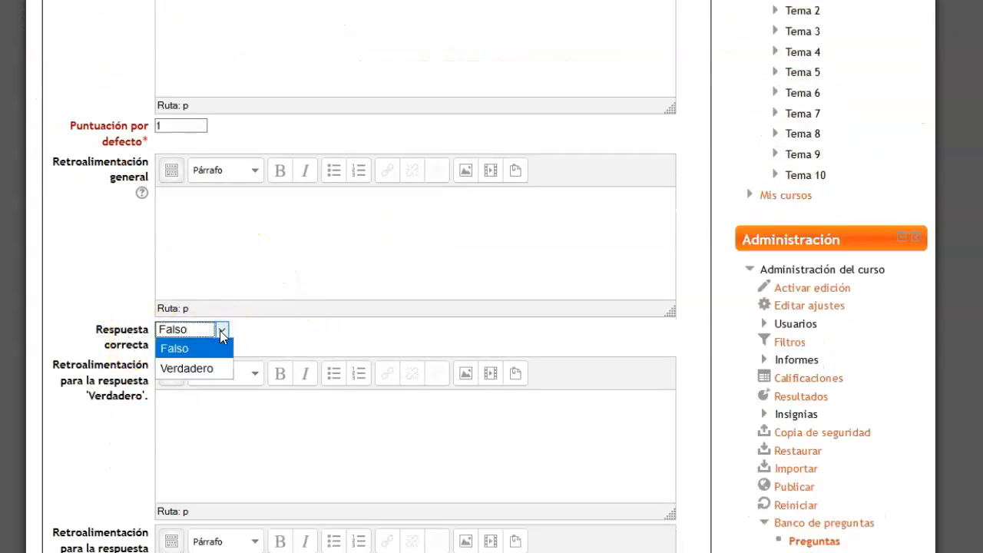
{"action": "left_click", "coordinate": [220, 330]}
{"action": "scroll", "coordinate": [241, 315], "scroll_direction": "up", "scroll_amount": 1}
{"action": "scroll", "coordinate": [241, 315], "scroll_direction": "up", "scroll_amount": 2}
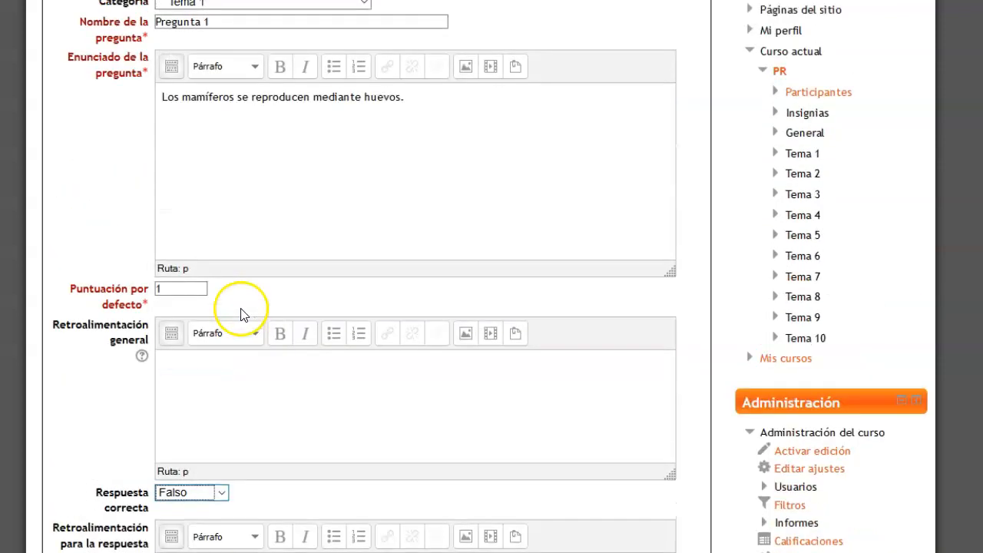
Enter the feedback "Inténtalo de nuevo" for Verdadero and "Muy bien." for Falso, and save the question
{"action": "scroll", "coordinate": [220, 281], "scroll_direction": "down", "scroll_amount": 3}
{"action": "scroll", "coordinate": [156, 321], "scroll_direction": "down", "scroll_amount": 1}
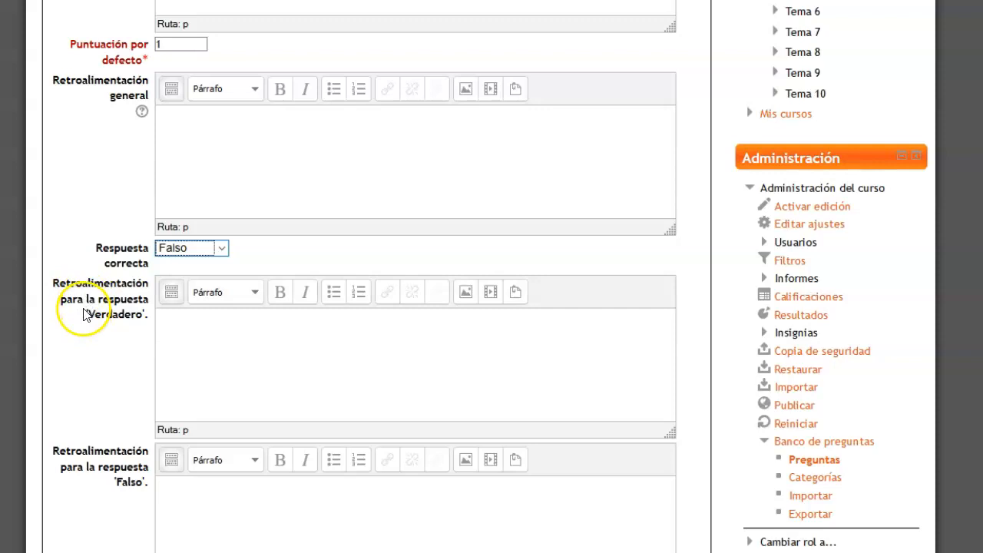
{"action": "left_click", "coordinate": [181, 327]}
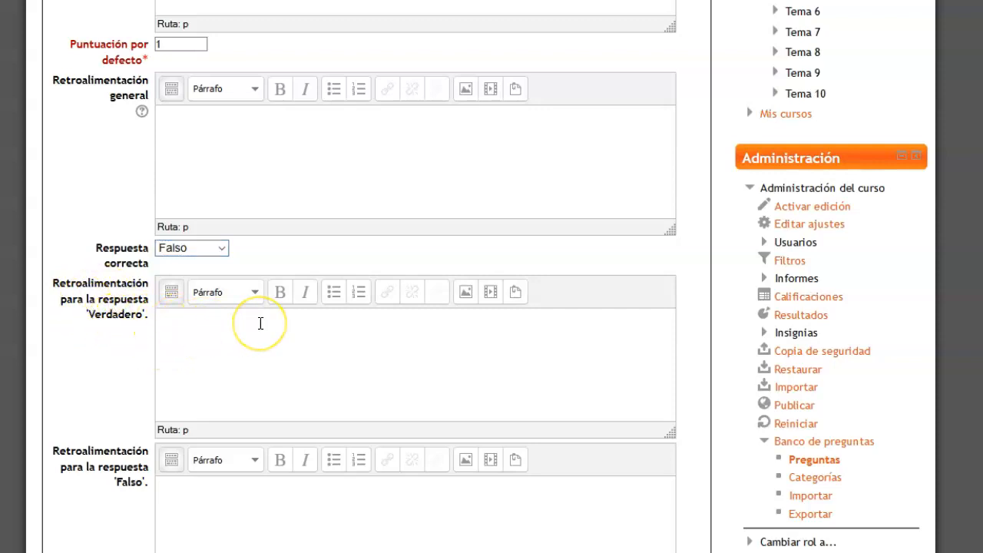
{"action": "scroll", "coordinate": [259, 315], "scroll_direction": "down", "scroll_amount": 3}
{"action": "left_click", "coordinate": [200, 332]}
{"action": "left_click", "coordinate": [177, 332]}
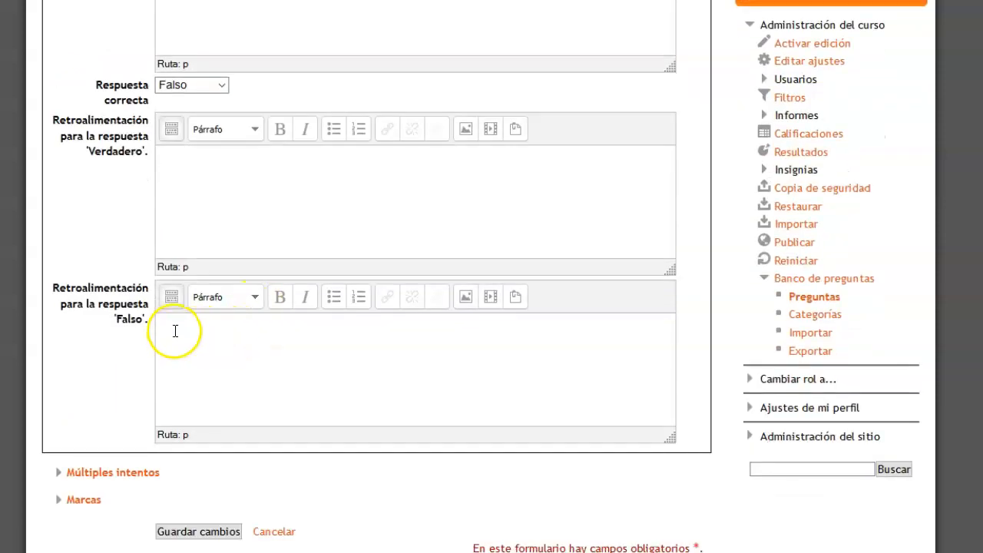
{"action": "left_click", "coordinate": [172, 328]}
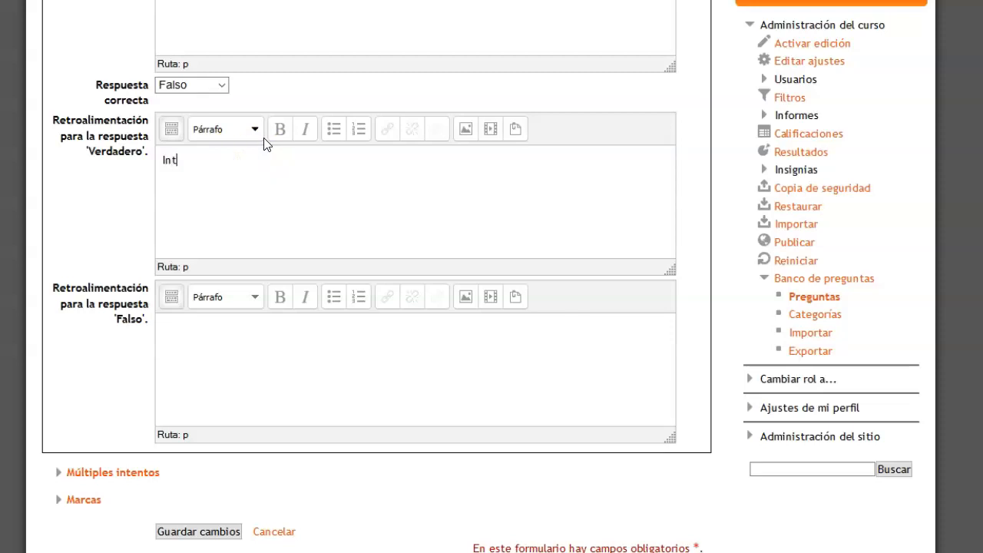
{"action": "type", "text": "ntalo de nuevo"}
{"action": "left_click", "coordinate": [200, 328]}
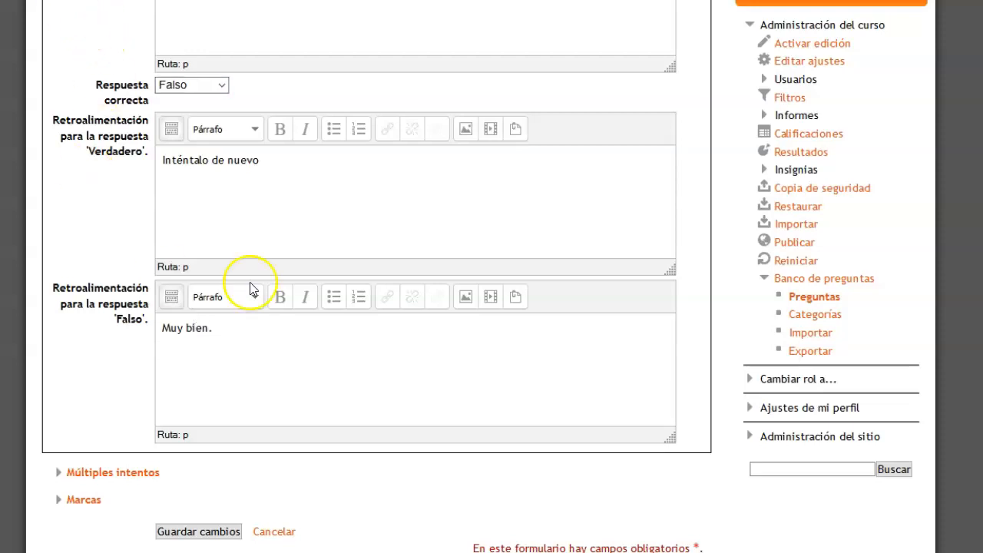
{"action": "scroll", "coordinate": [249, 289], "scroll_direction": "down", "scroll_amount": 4}
{"action": "left_click", "coordinate": [201, 370]}
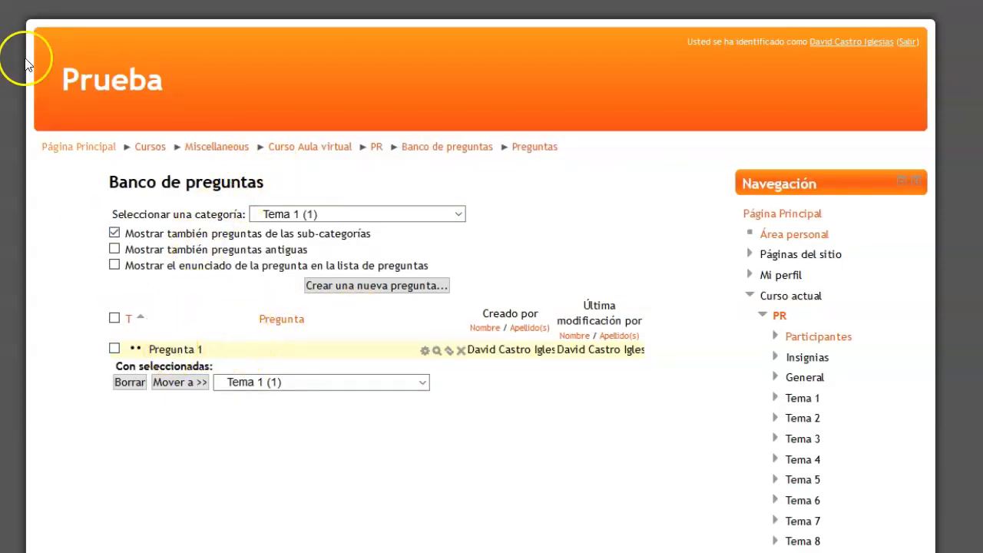
Preview Pregunta 1, answer it with Falso and submit the attempt
{"action": "left_click", "coordinate": [436, 351]}
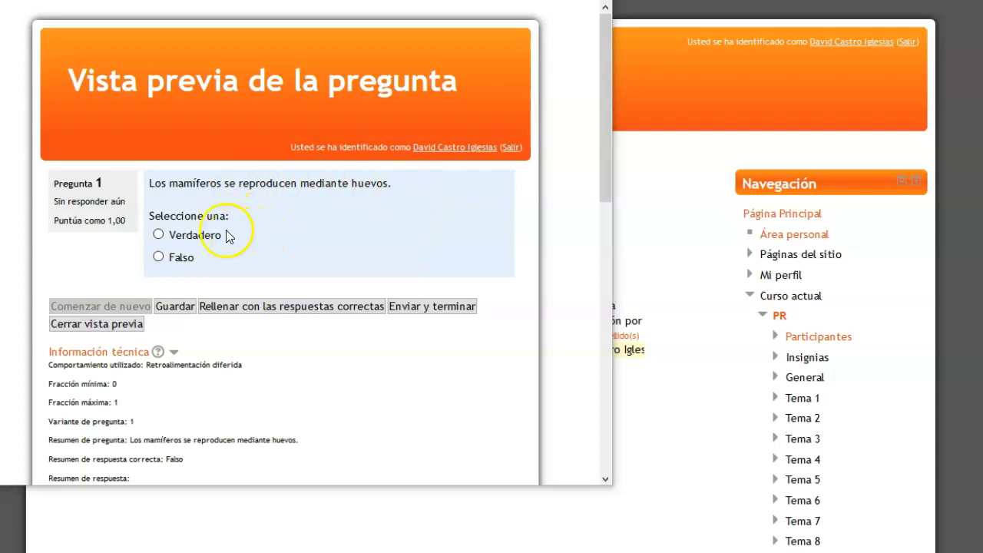
{"action": "left_click", "coordinate": [158, 257]}
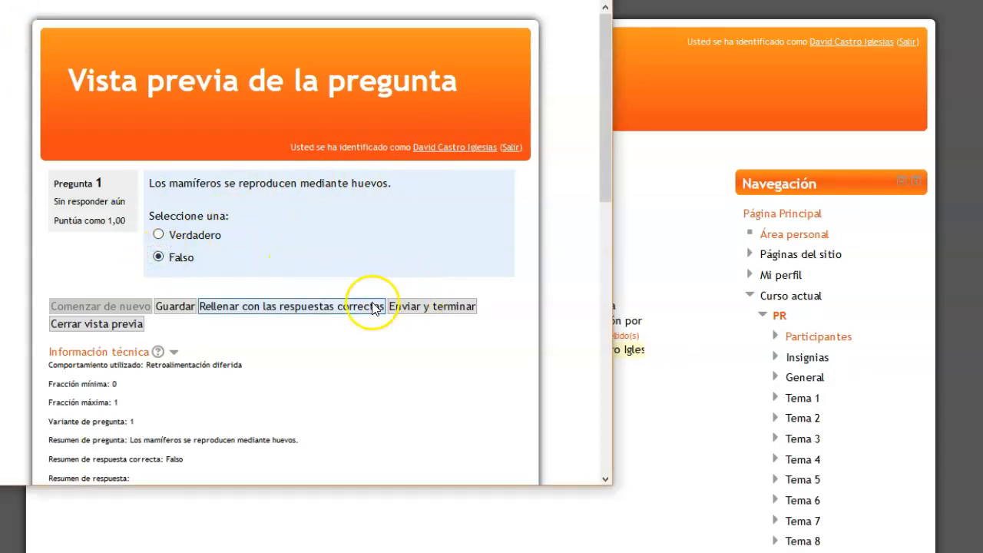
{"action": "left_click", "coordinate": [425, 307]}
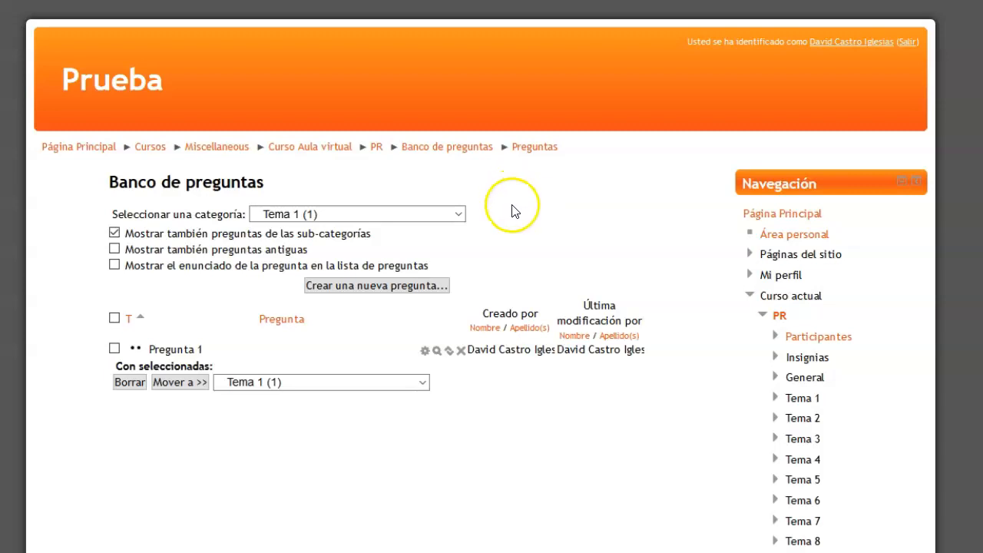
Start a new multiple-choice question (Opción múltiple) in the Tema 1 category
{"action": "left_click", "coordinate": [357, 285]}
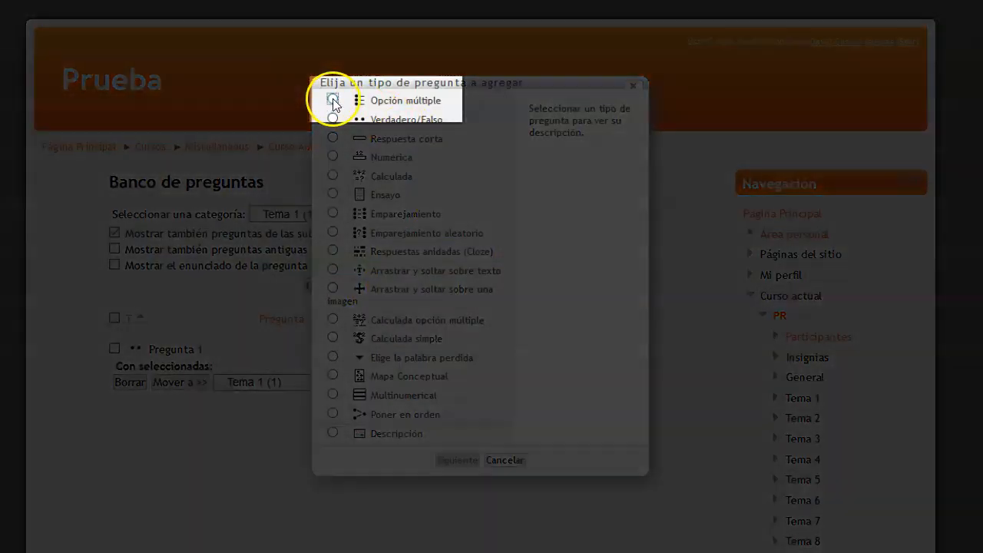
{"action": "left_click", "coordinate": [332, 101]}
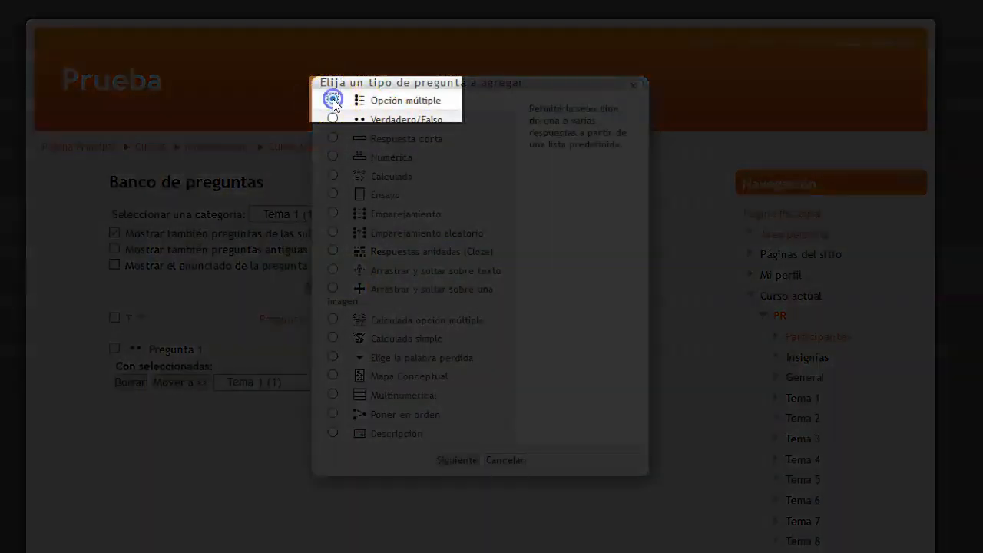
{"action": "left_click", "coordinate": [448, 458]}
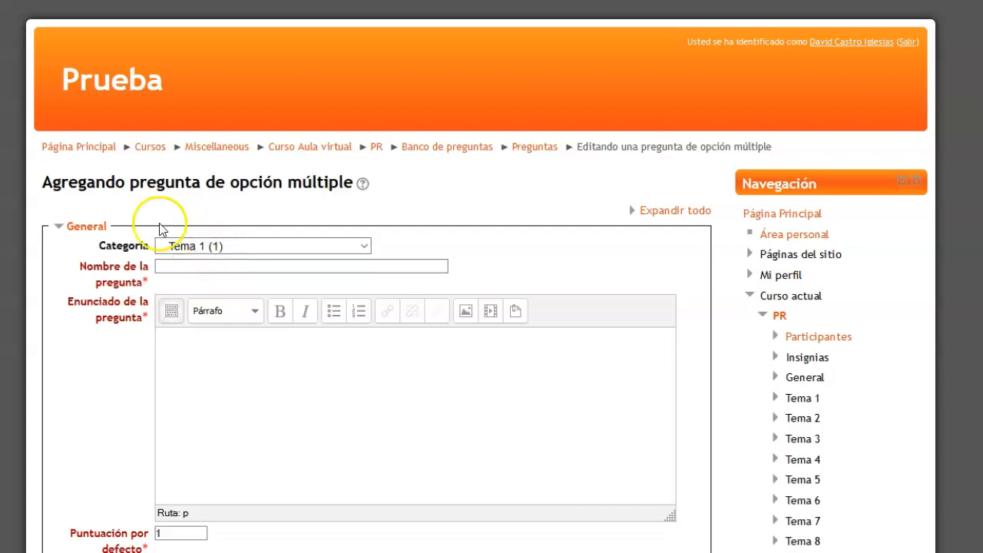
Name the question "Pregunta 2" and enter the statement "¿Cuál de estos animales es mamífero?"
{"action": "left_click", "coordinate": [177, 268]}
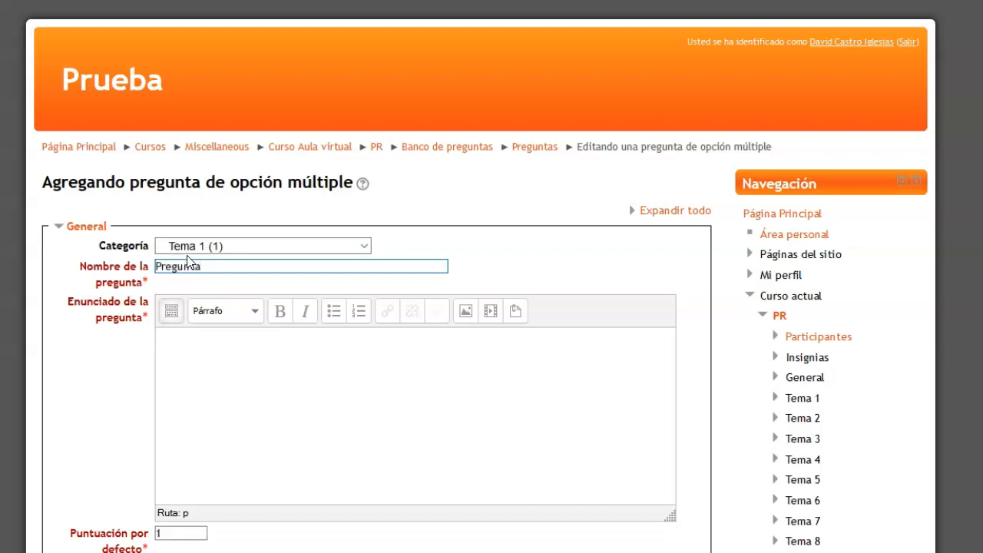
{"action": "left_click", "coordinate": [221, 347]}
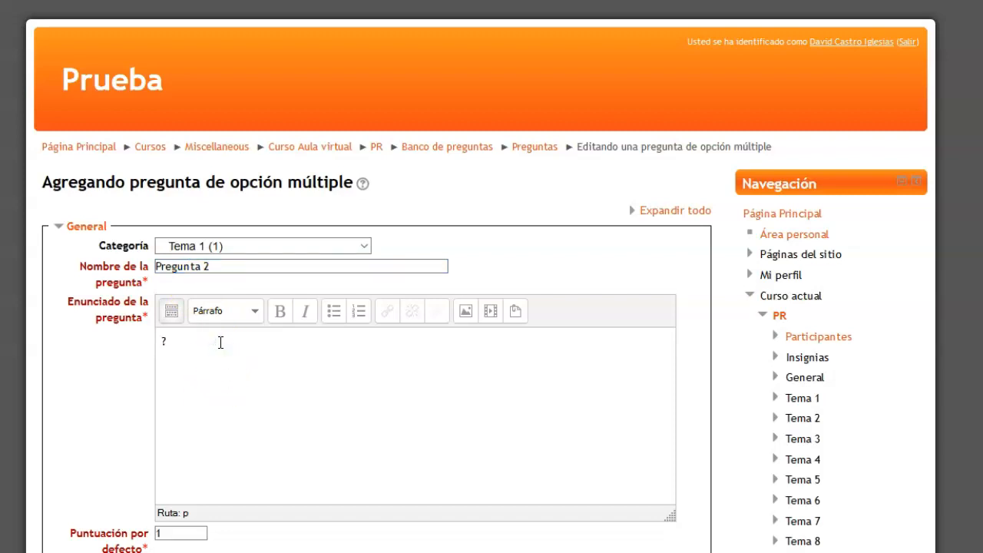
{"action": "type", "text": "¿Cuál de estos animales es mamífero?"}
Set the grade of Elección 1 to 100% and enter "Ballena" as its answer text
{"action": "scroll", "coordinate": [304, 326], "scroll_direction": "down", "scroll_amount": 6}
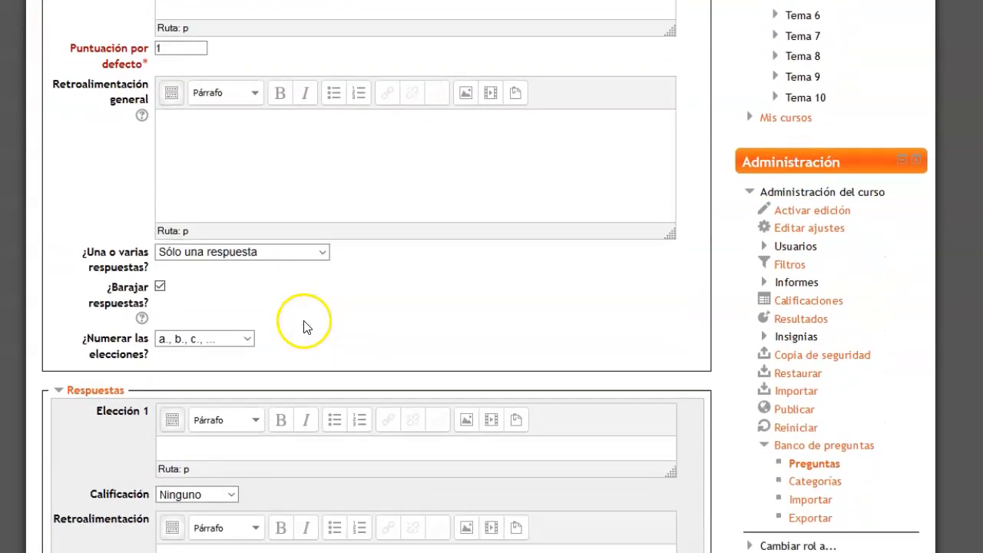
{"action": "scroll", "coordinate": [304, 326], "scroll_direction": "down", "scroll_amount": 2}
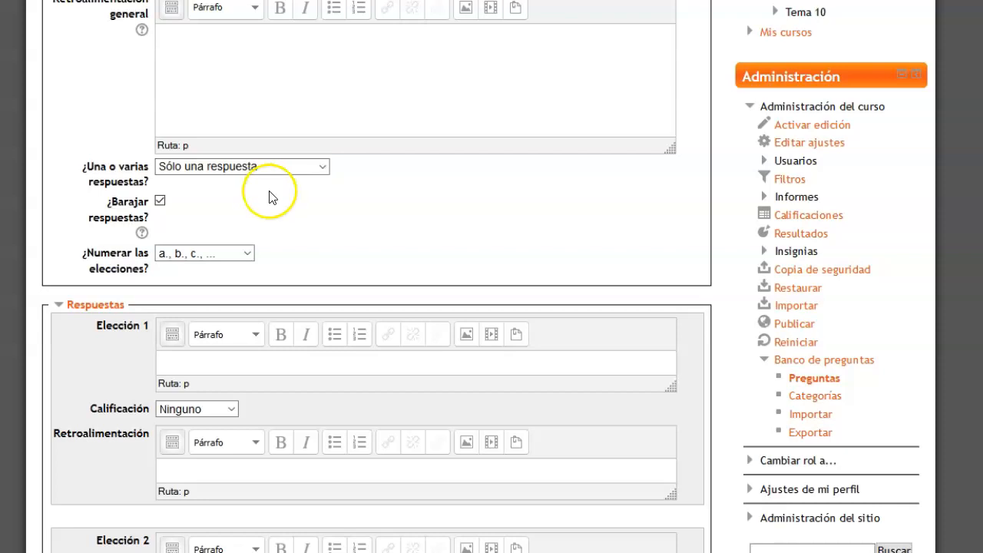
{"action": "scroll", "coordinate": [315, 244], "scroll_direction": "down", "scroll_amount": 1}
{"action": "scroll", "coordinate": [313, 244], "scroll_direction": "down", "scroll_amount": 3}
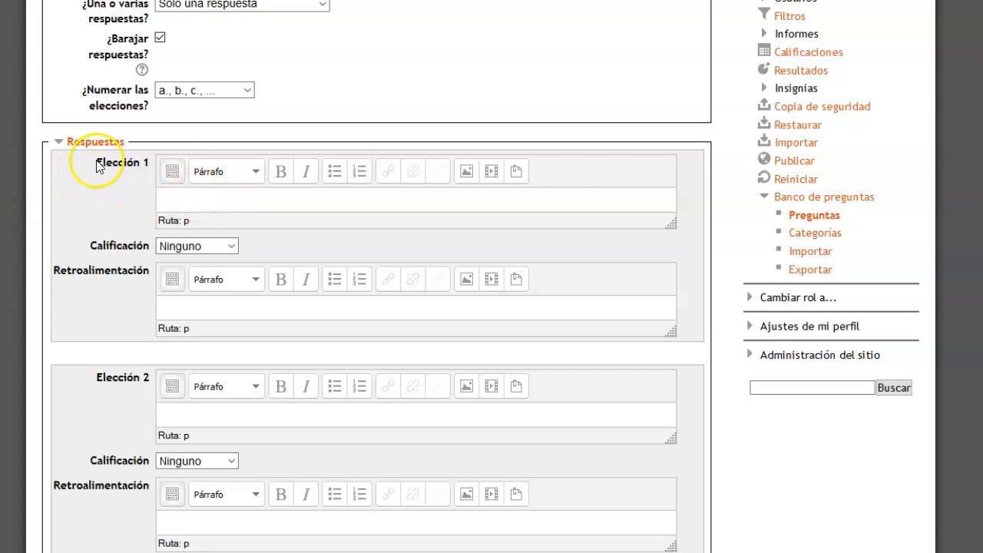
{"action": "left_click", "coordinate": [231, 245]}
{"action": "left_click", "coordinate": [198, 283]}
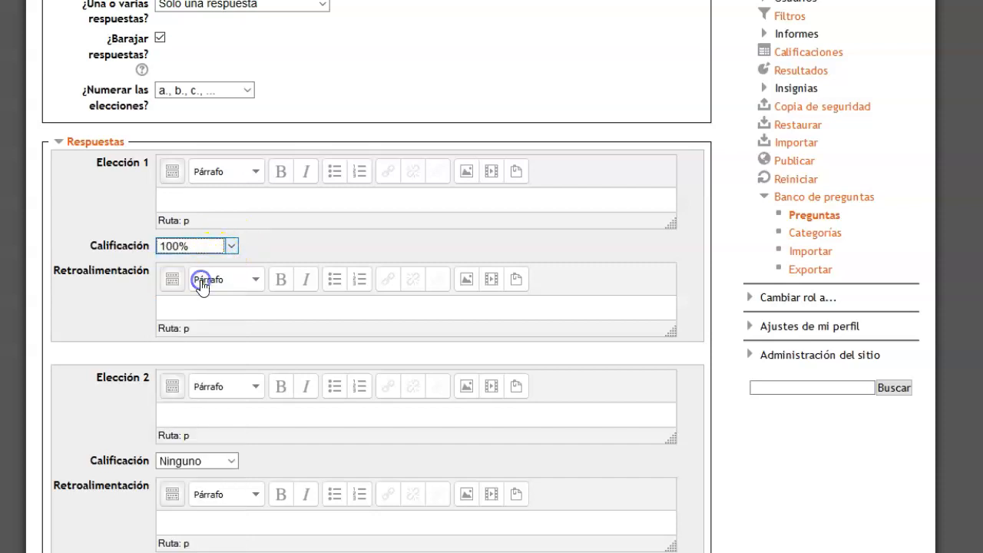
{"action": "left_click", "coordinate": [186, 201]}
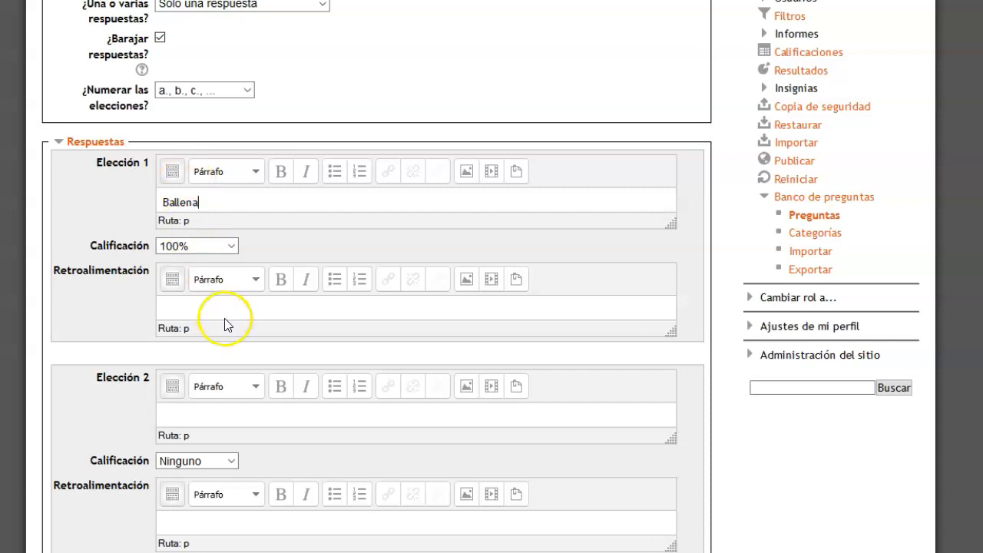
Enter "Escarabajo" as Elección 2 and "Salamandra" as Elección 3
{"action": "scroll", "coordinate": [231, 238], "scroll_direction": "down", "scroll_amount": 2}
{"action": "left_click", "coordinate": [182, 254]}
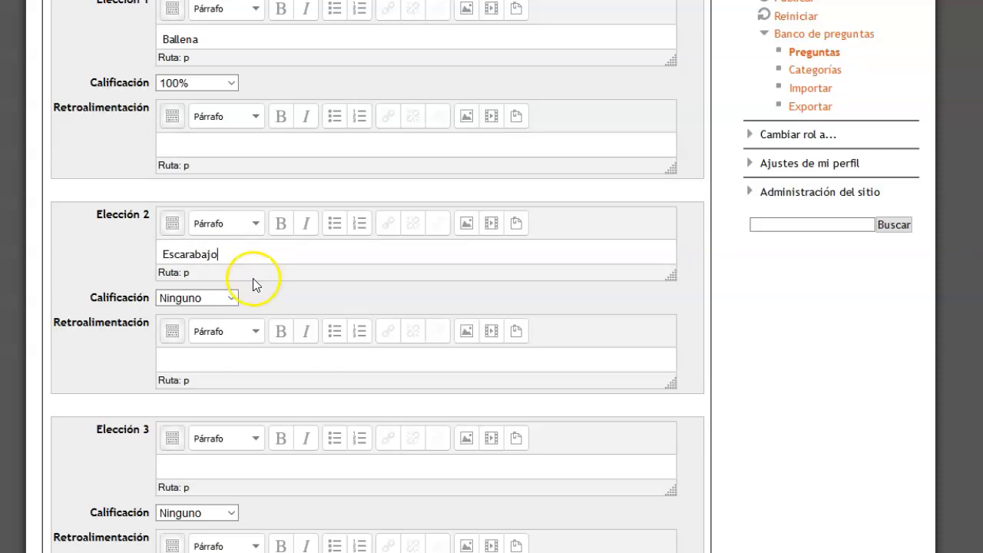
{"action": "scroll", "coordinate": [253, 278], "scroll_direction": "down", "scroll_amount": 2}
{"action": "left_click", "coordinate": [208, 302]}
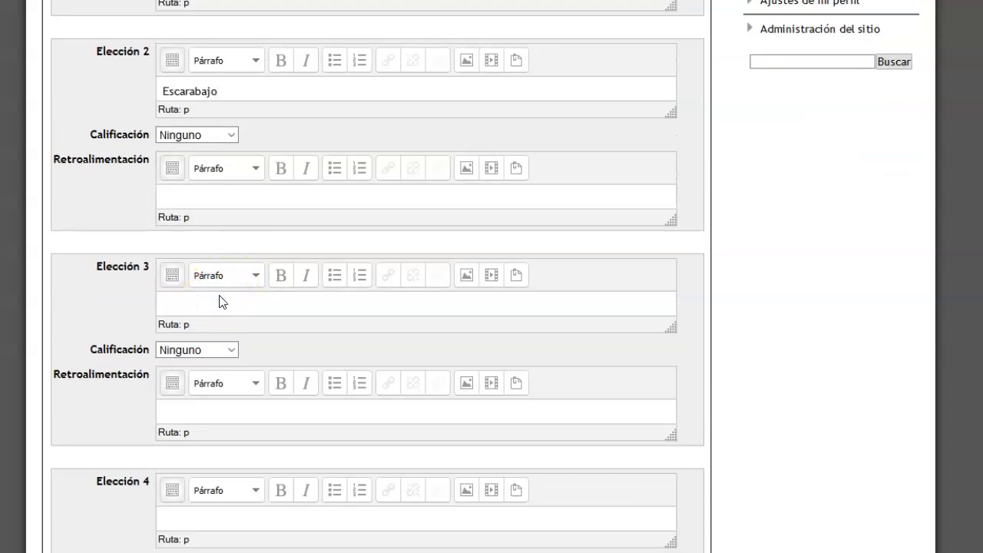
{"action": "type", "text": "Salamandra"}
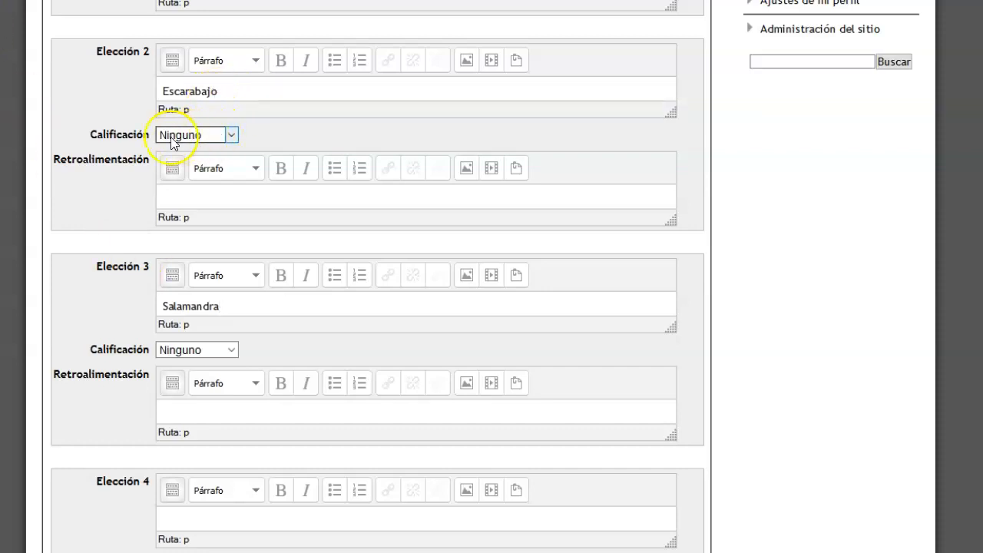
Choose a grade of -20% for Elección 2 and save the question
{"action": "left_click", "coordinate": [234, 136]}
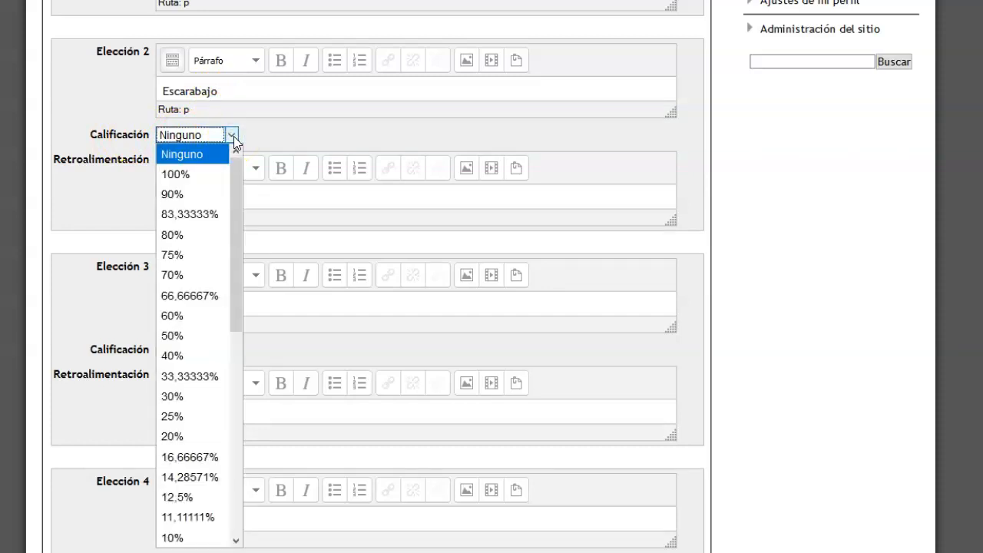
{"action": "left_click_drag", "start_coordinate": [233, 192], "coordinate": [228, 330]}
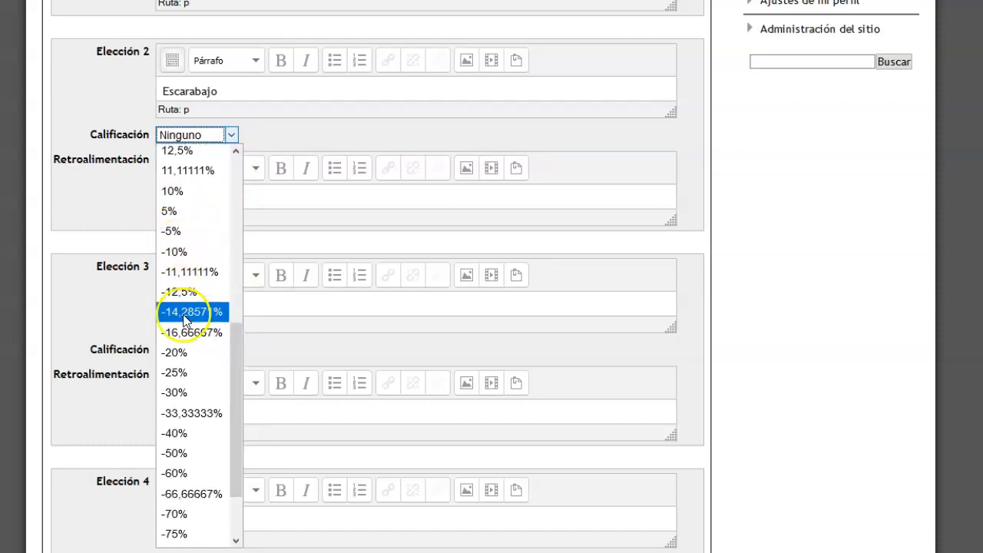
{"action": "left_click", "coordinate": [190, 360]}
{"action": "scroll", "coordinate": [355, 264], "scroll_direction": "down", "scroll_amount": 5}
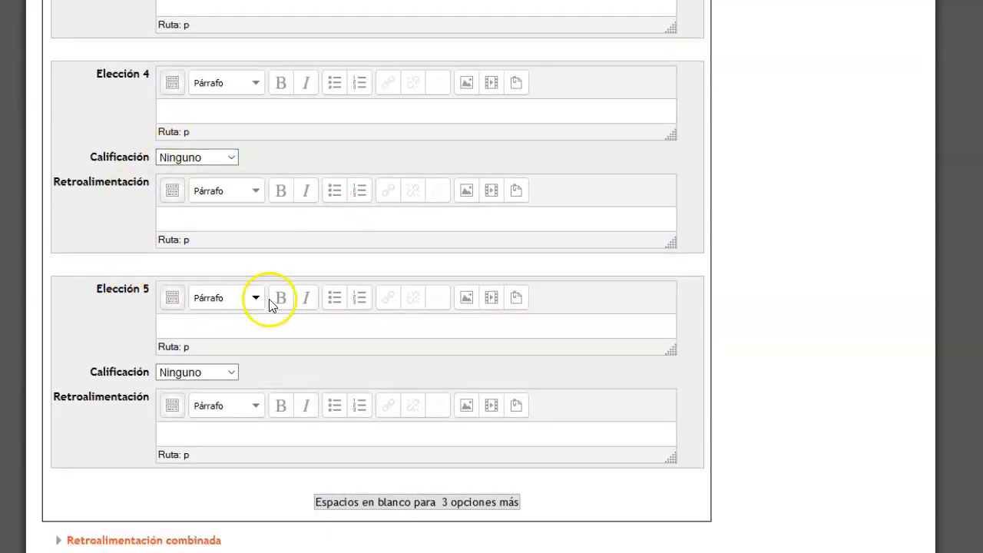
{"action": "scroll", "coordinate": [417, 296], "scroll_direction": "down", "scroll_amount": 2}
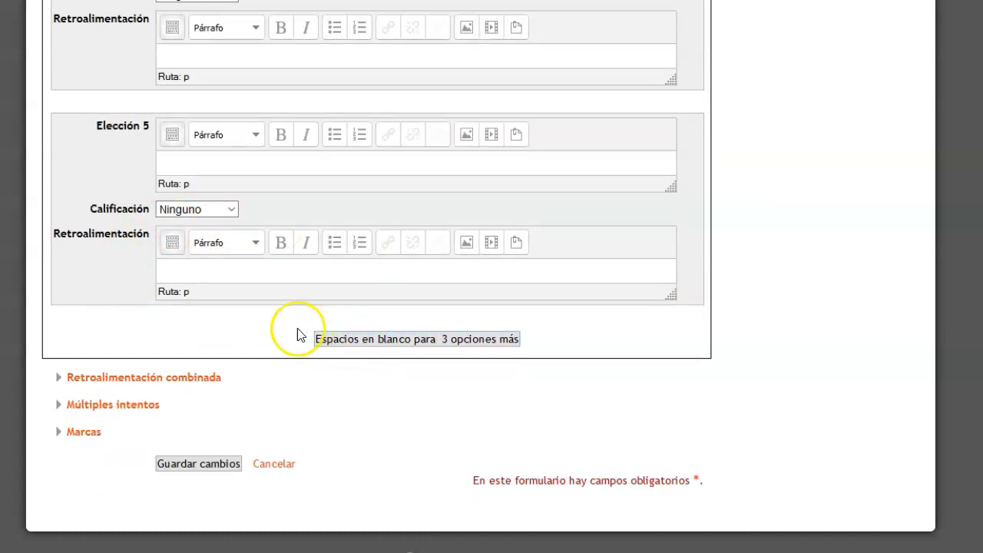
{"action": "left_click", "coordinate": [223, 464]}
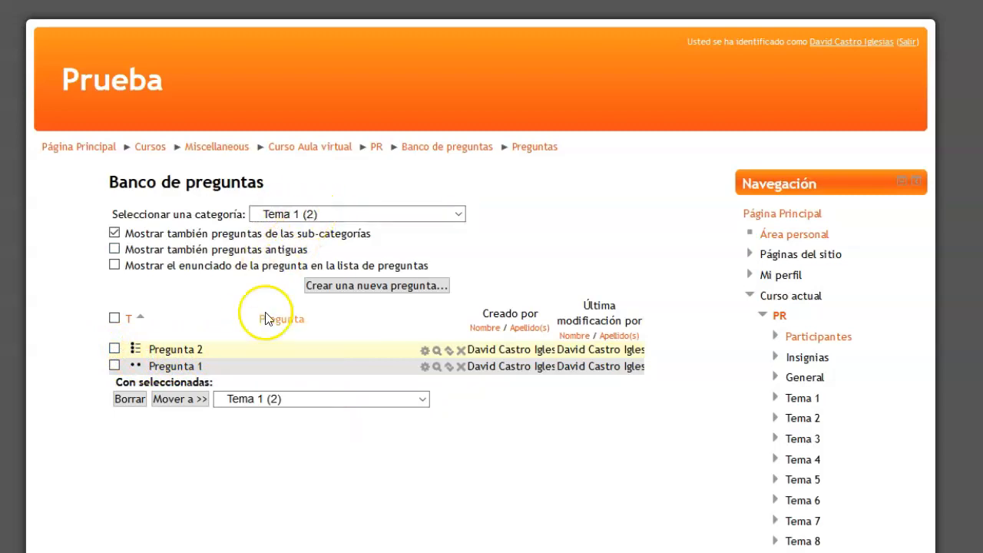
Preview Pregunta 2, answer it with Ballena, submit the attempt and return to the question bank
{"action": "left_click", "coordinate": [437, 351]}
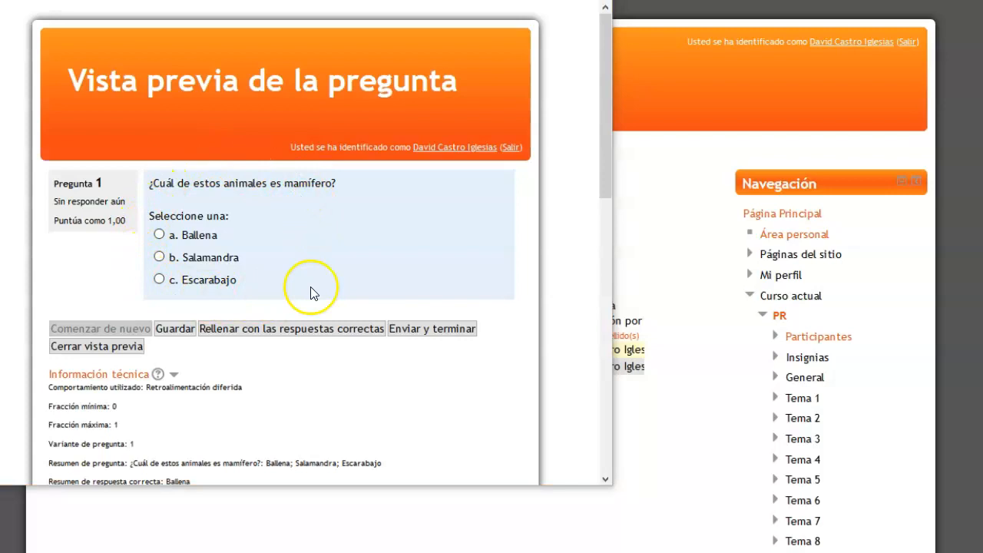
{"action": "left_click", "coordinate": [160, 235]}
{"action": "left_click", "coordinate": [430, 330]}
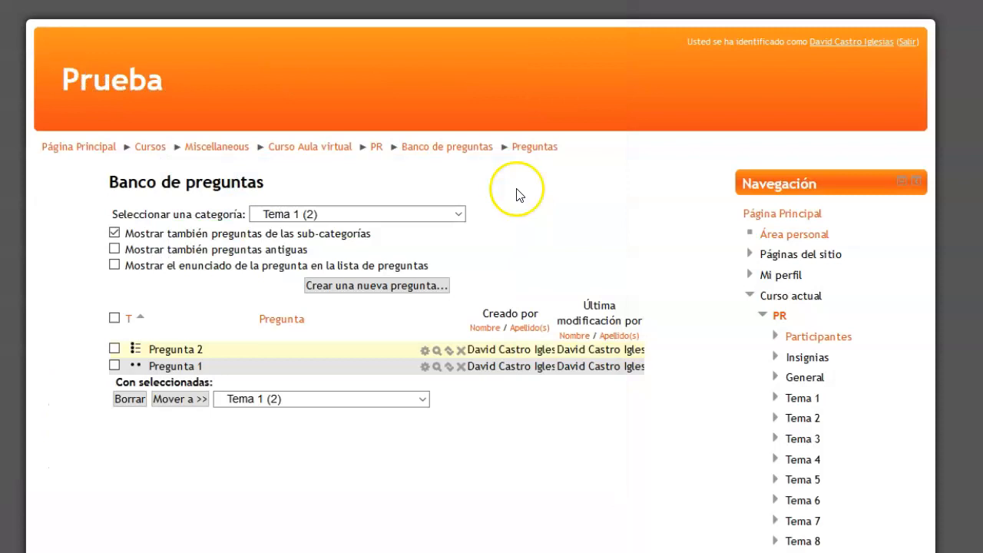
{"action": "left_click", "coordinate": [512, 205]}
Start another multiple-choice question (Opción múltiple) in Tema 1
{"action": "left_click", "coordinate": [386, 286]}
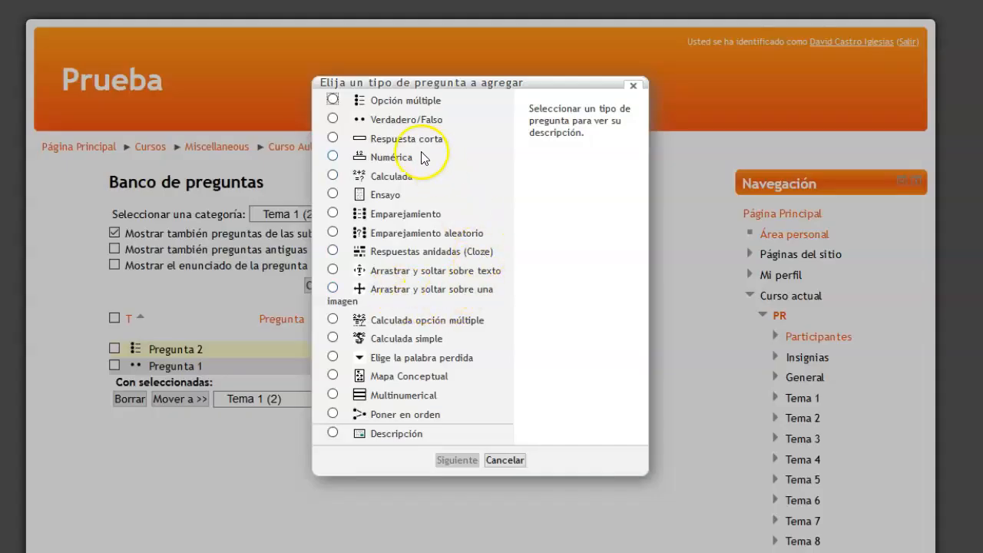
{"action": "left_click", "coordinate": [375, 100]}
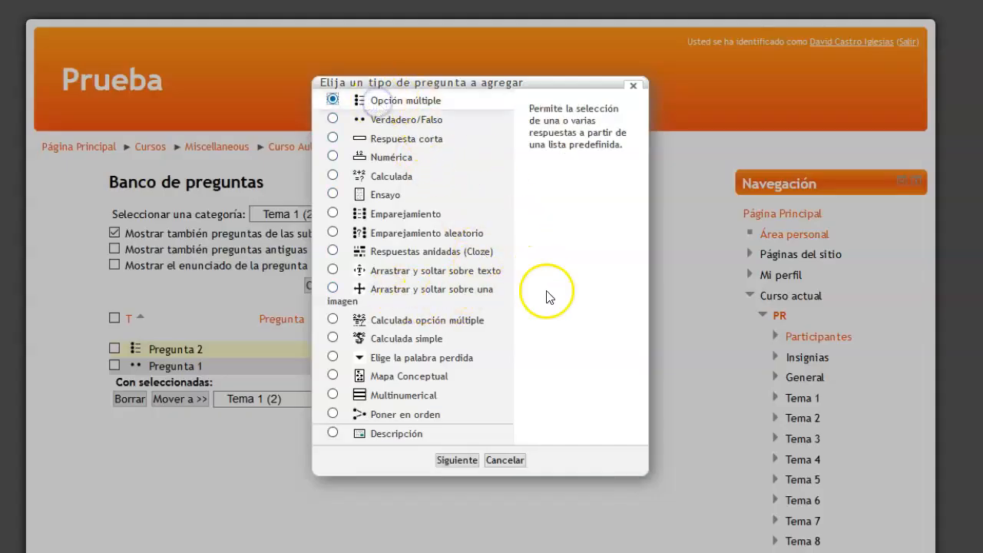
{"action": "left_click", "coordinate": [455, 461]}
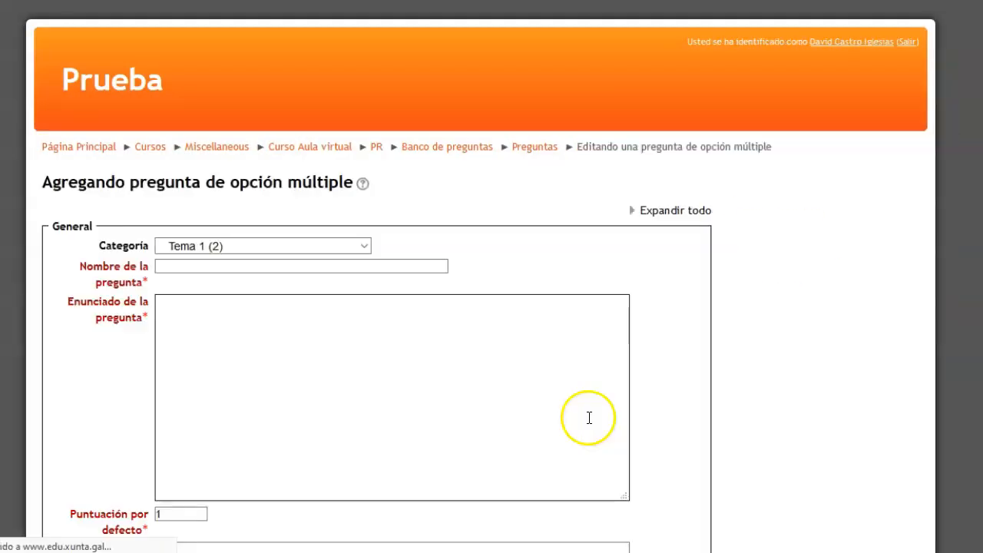
Name the question "Pregunta 3" and enter the statement "¿Cuáles de estos animales son mamíferos?"
{"action": "left_click", "coordinate": [218, 271]}
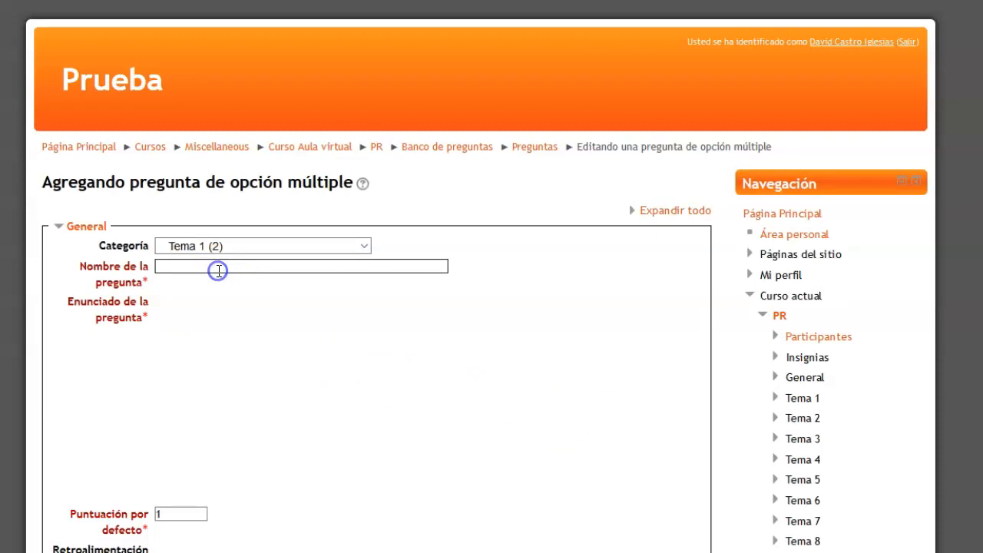
{"action": "left_click", "coordinate": [228, 266]}
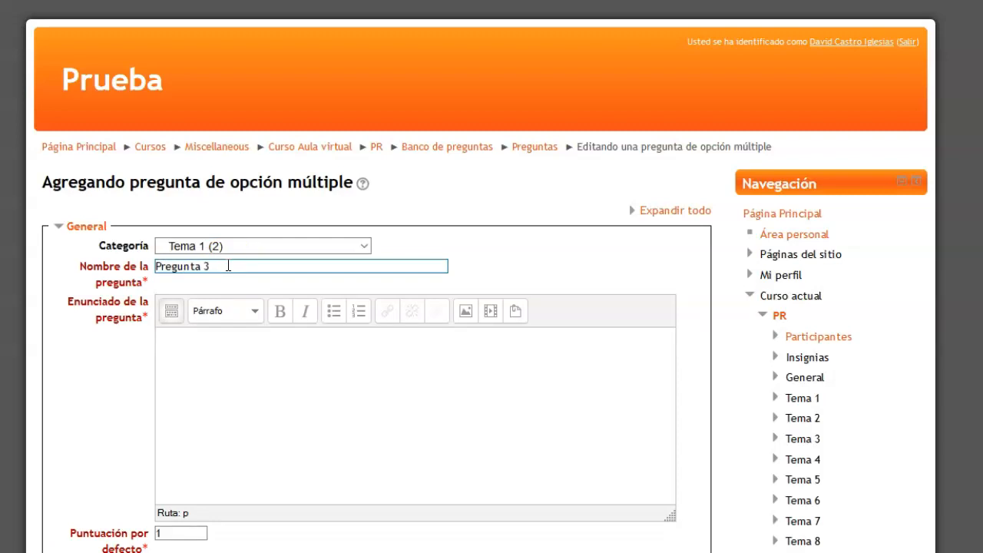
{"action": "left_click", "coordinate": [248, 380]}
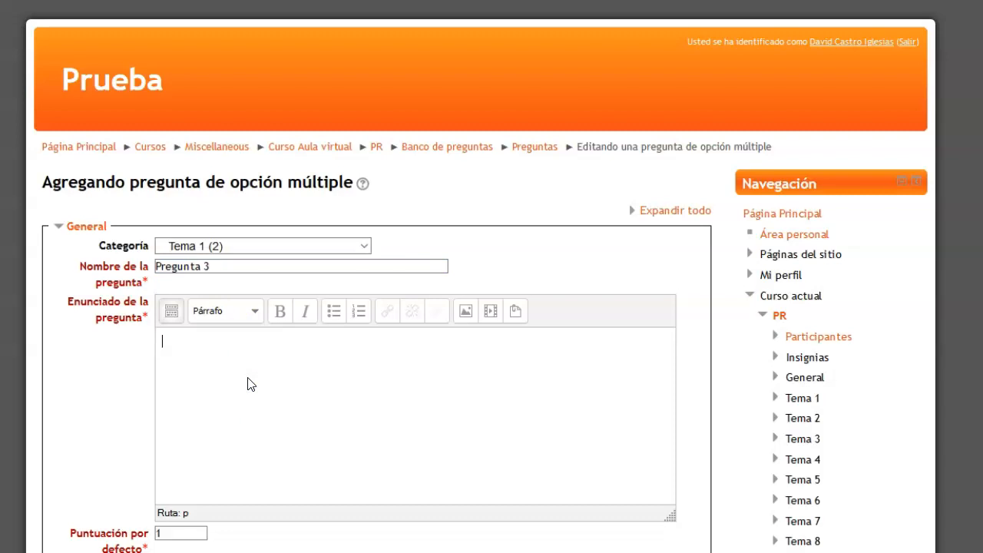
{"action": "type", "text": "¿Cuáles de estos animales son mamíferos?"}
{"action": "left_click", "coordinate": [244, 345]}
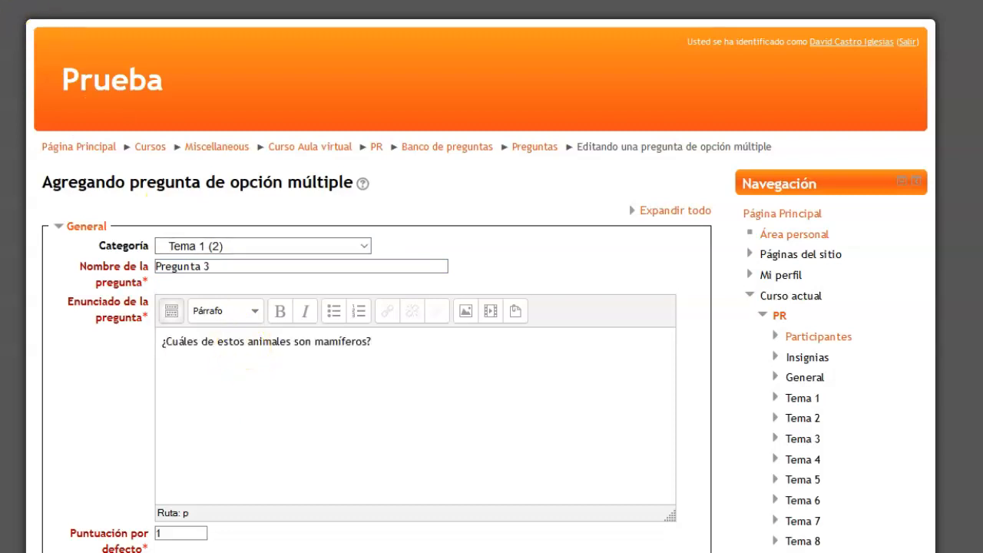
{"action": "left_click", "coordinate": [303, 254]}
Allow several answers for Pregunta 3 by choosing "Se permiten varias respuestas"
{"action": "scroll", "coordinate": [302, 259], "scroll_direction": "down", "scroll_amount": 6}
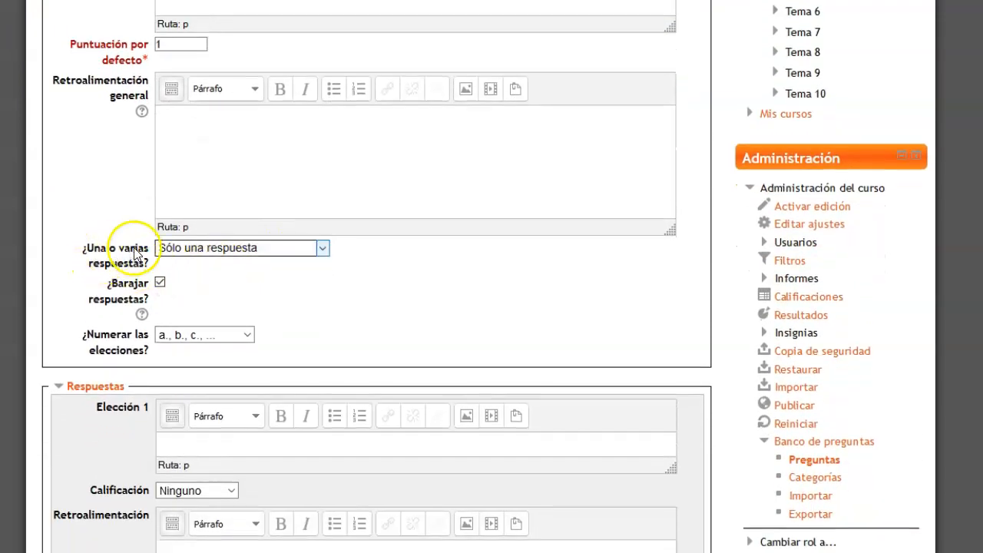
{"action": "left_click", "coordinate": [270, 250]}
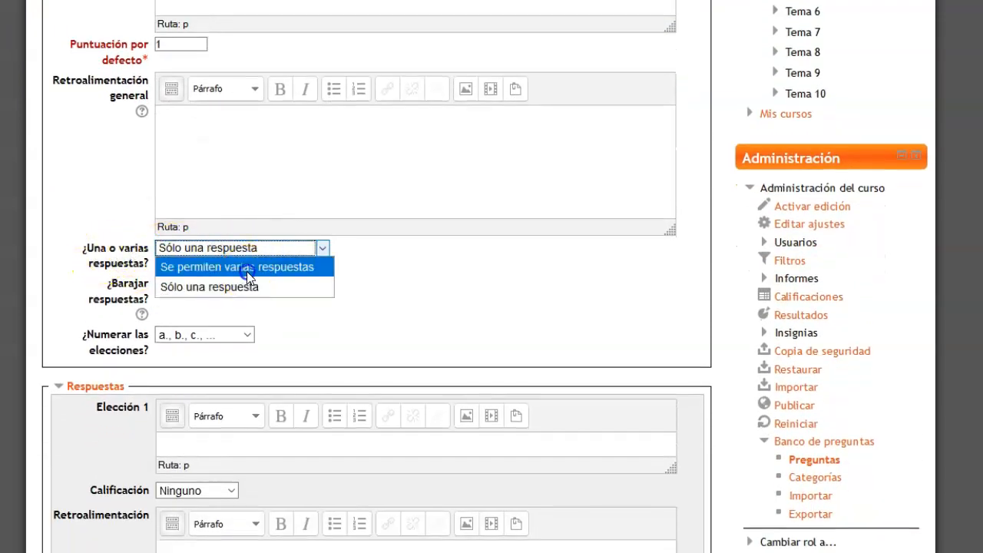
{"action": "left_click", "coordinate": [247, 270]}
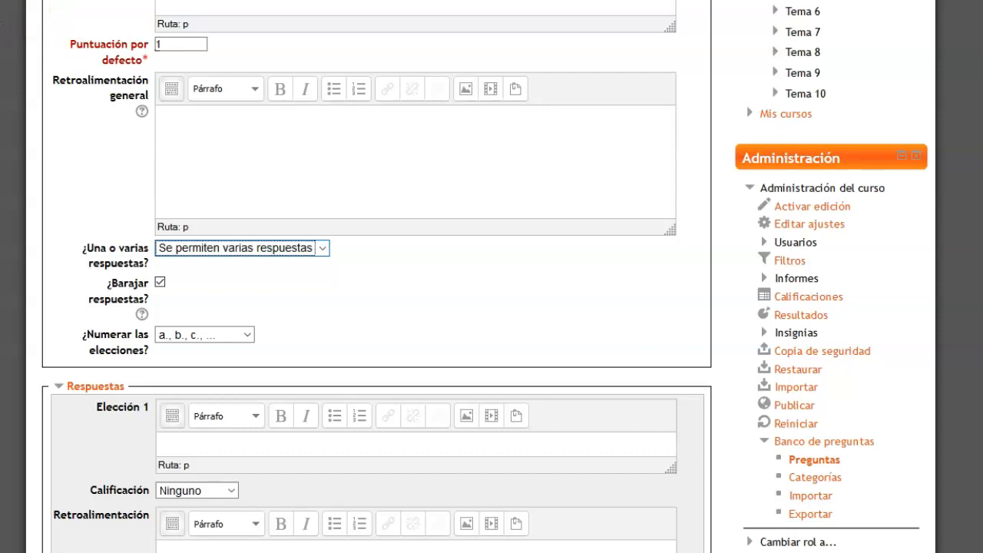
Enter "Pantera", "Caimán" and "Dinosaurio" as the answer texts of Elección 1, 2 and 3
{"action": "scroll", "coordinate": [306, 200], "scroll_direction": "down", "scroll_amount": 3}
{"action": "left_click", "coordinate": [305, 199]}
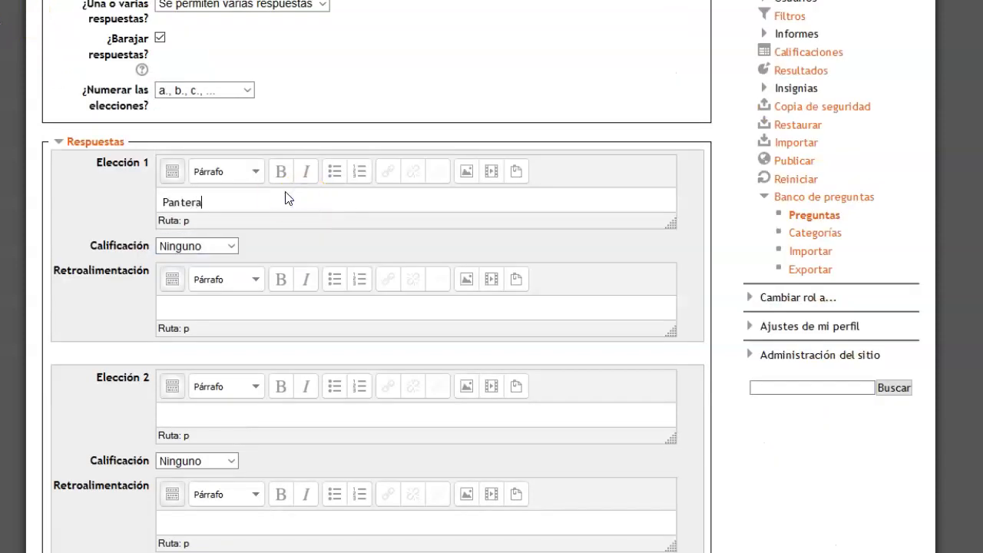
{"action": "left_click", "coordinate": [194, 412]}
{"action": "scroll", "coordinate": [255, 384], "scroll_direction": "down", "scroll_amount": 2}
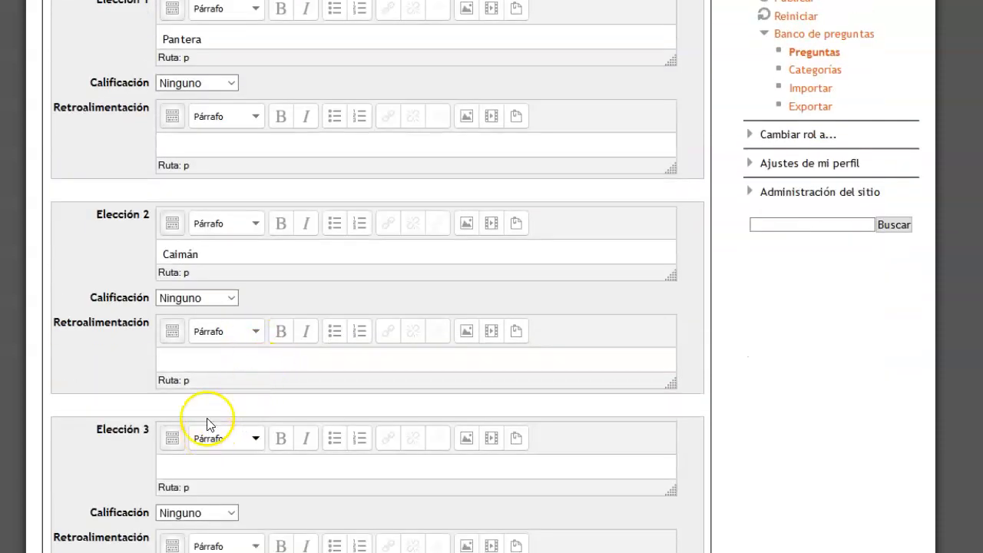
{"action": "scroll", "coordinate": [215, 338], "scroll_direction": "down", "scroll_amount": 1}
{"action": "left_click", "coordinate": [218, 390]}
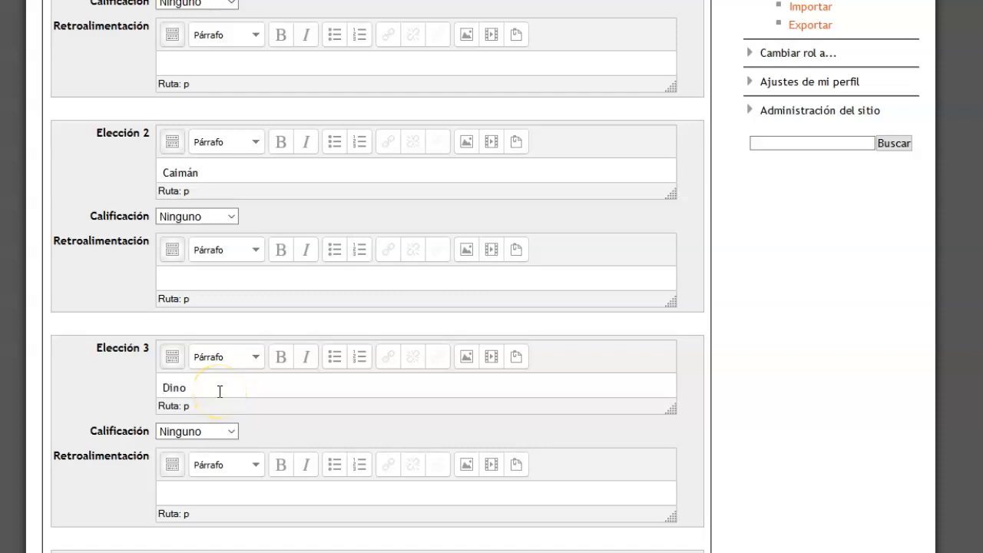
{"action": "type", "text": "Dinosaurio"}
{"action": "scroll", "coordinate": [292, 330], "scroll_direction": "down", "scroll_amount": 1}
{"action": "scroll", "coordinate": [193, 516], "scroll_direction": "down", "scroll_amount": 3}
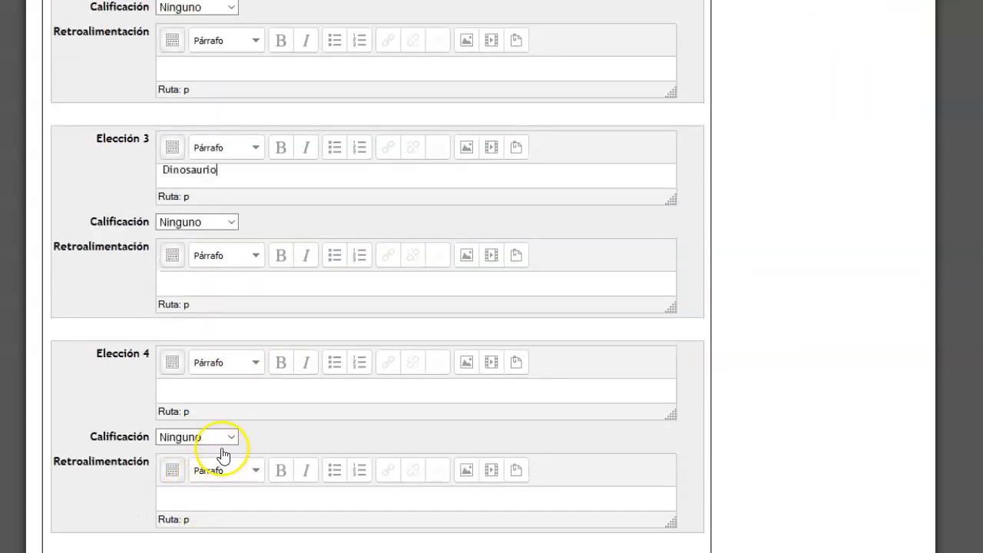
Enter "Águila" as the answer text of Elección 4
{"action": "left_click", "coordinate": [203, 274]}
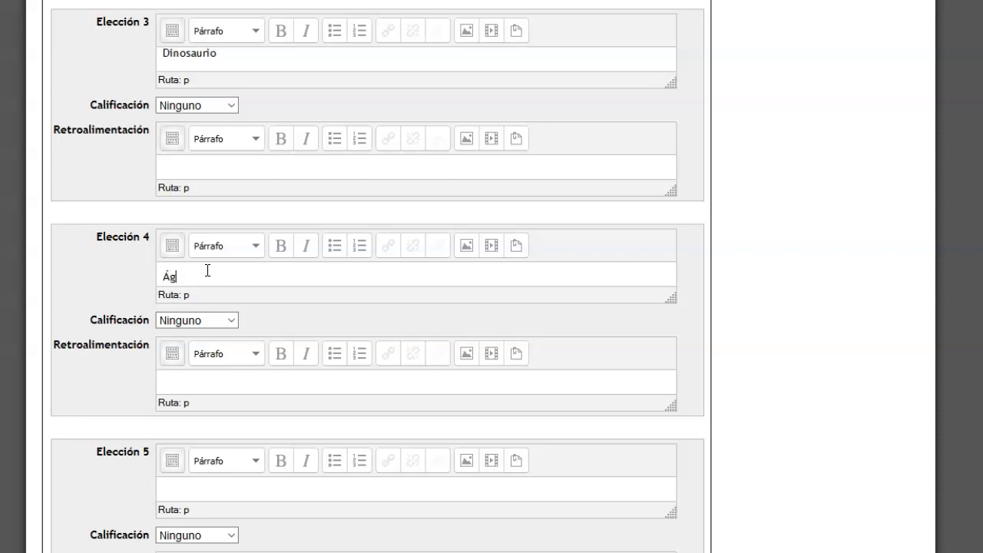
{"action": "type", "text": "Águila"}
{"action": "scroll", "coordinate": [192, 307], "scroll_direction": "down", "scroll_amount": 2}
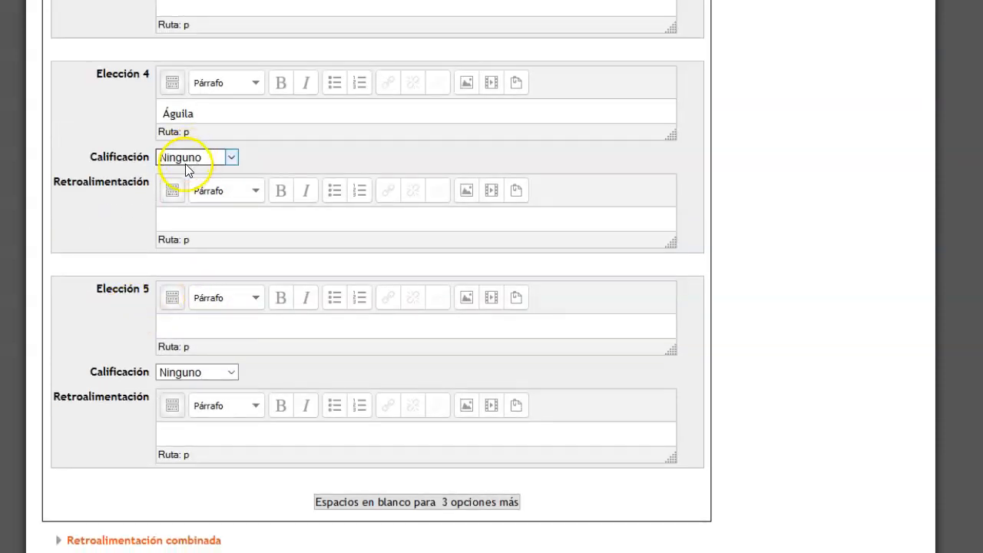
Set the Calificación of Elección 1 (Pantera) to 50%
{"action": "scroll", "coordinate": [205, 138], "scroll_direction": "up", "scroll_amount": 6}
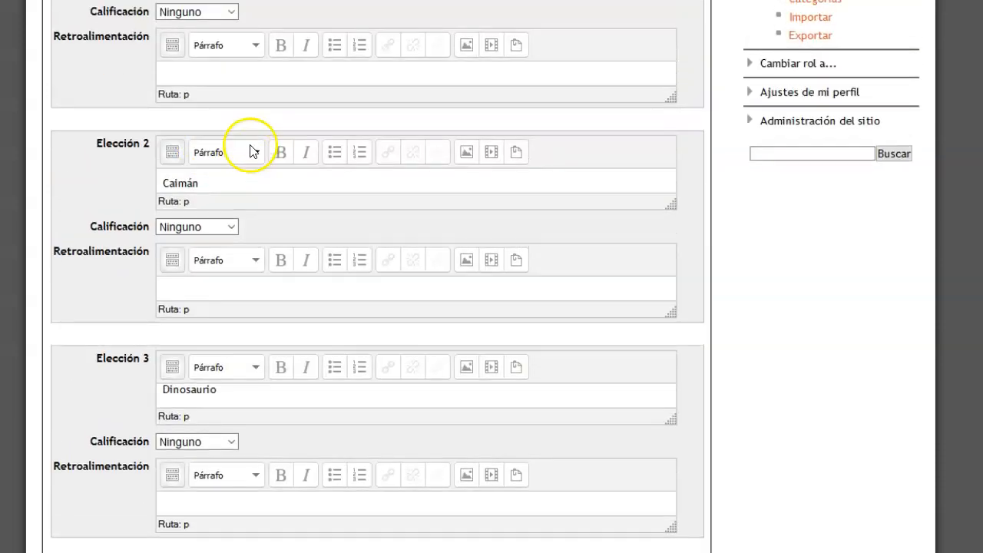
{"action": "scroll", "coordinate": [238, 157], "scroll_direction": "up", "scroll_amount": 2}
{"action": "left_click", "coordinate": [233, 164]}
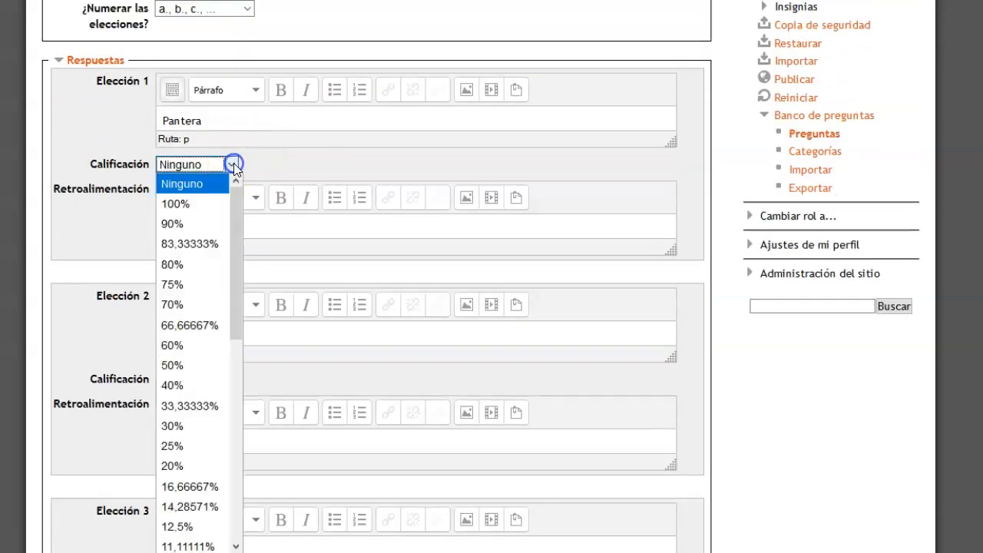
{"action": "left_click", "coordinate": [191, 305]}
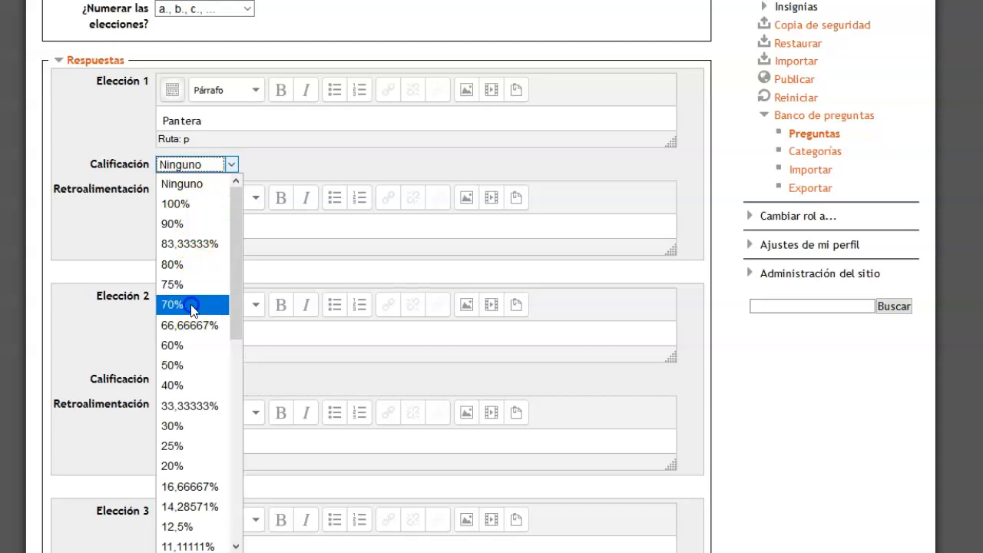
{"action": "left_click", "coordinate": [230, 163]}
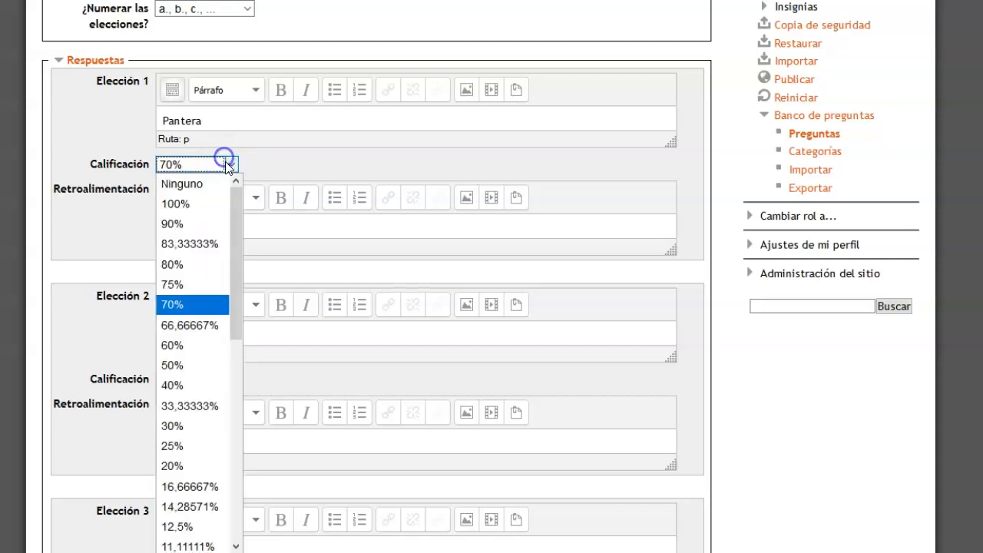
{"action": "left_click", "coordinate": [178, 366]}
Enter "Gato" as the answer text of Elección 5 and set its Calificación to 50%
{"action": "scroll", "coordinate": [239, 240], "scroll_direction": "down", "scroll_amount": 4}
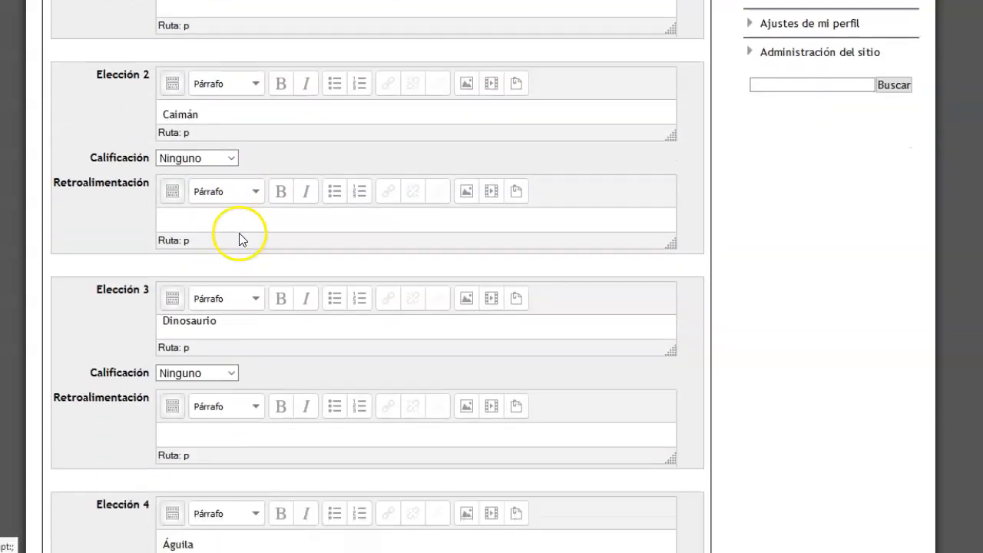
{"action": "scroll", "coordinate": [239, 239], "scroll_direction": "down", "scroll_amount": 5}
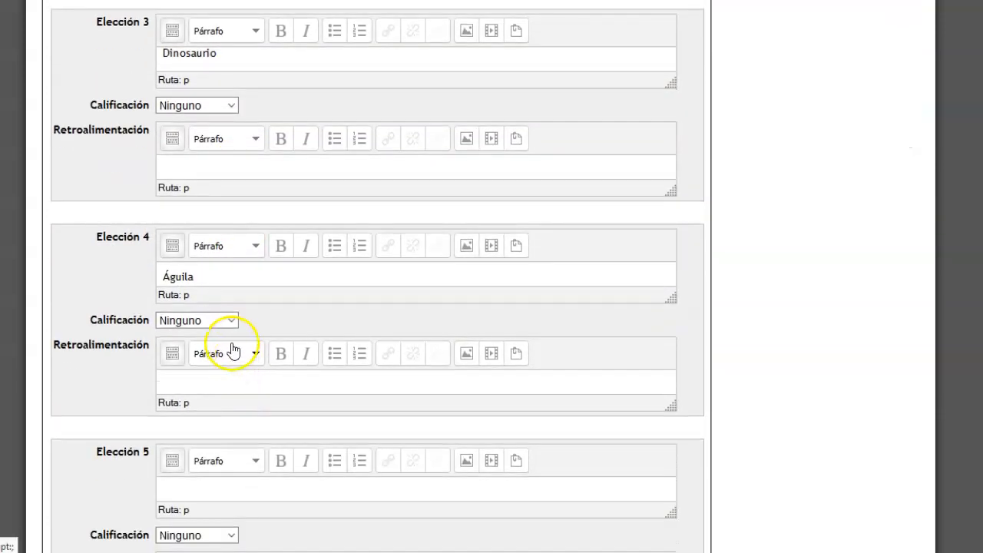
{"action": "scroll", "coordinate": [219, 310], "scroll_direction": "down", "scroll_amount": 2}
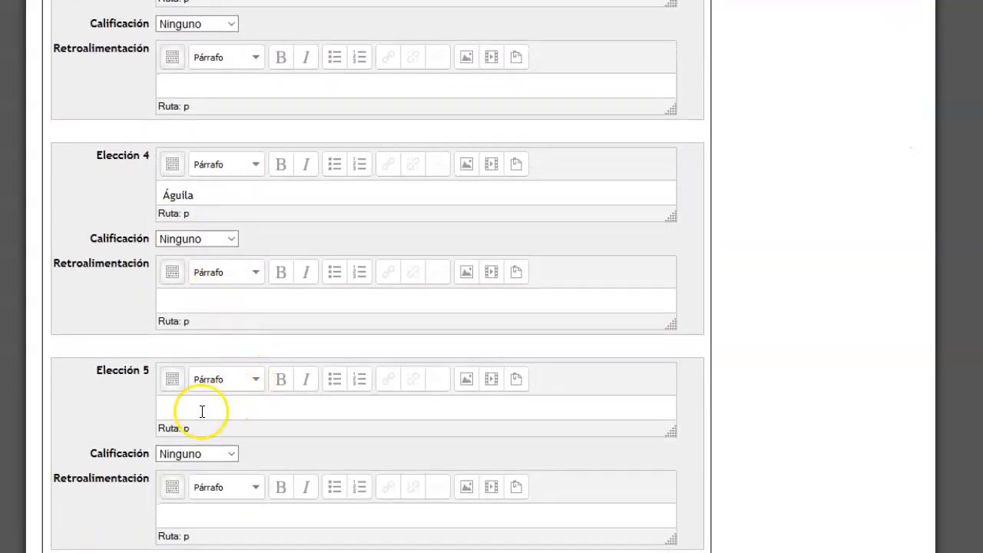
{"action": "left_click", "coordinate": [202, 409]}
{"action": "left_click", "coordinate": [231, 453]}
{"action": "left_click", "coordinate": [190, 241]}
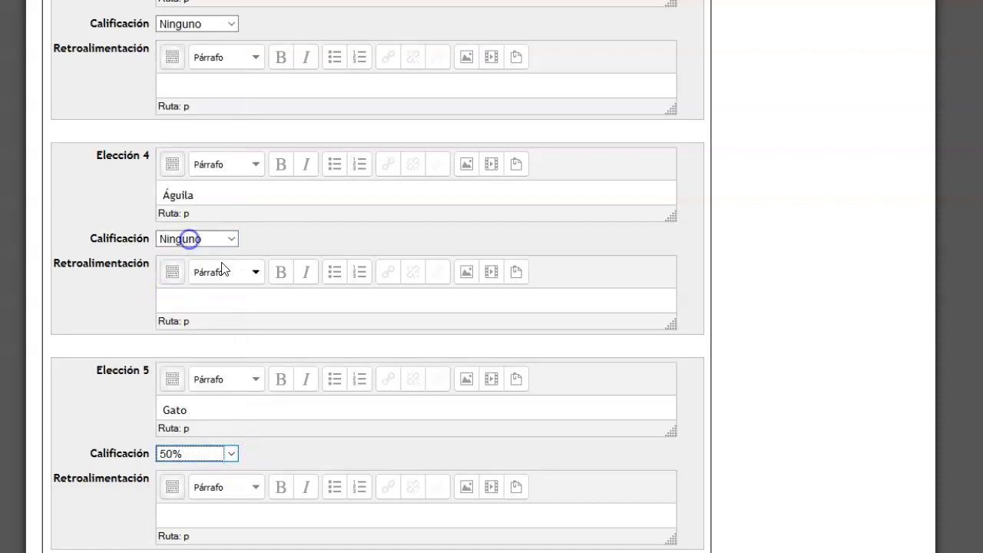
Review the answer choices and grades of Pregunta 3 and save the question
{"action": "scroll", "coordinate": [285, 278], "scroll_direction": "up", "scroll_amount": 3}
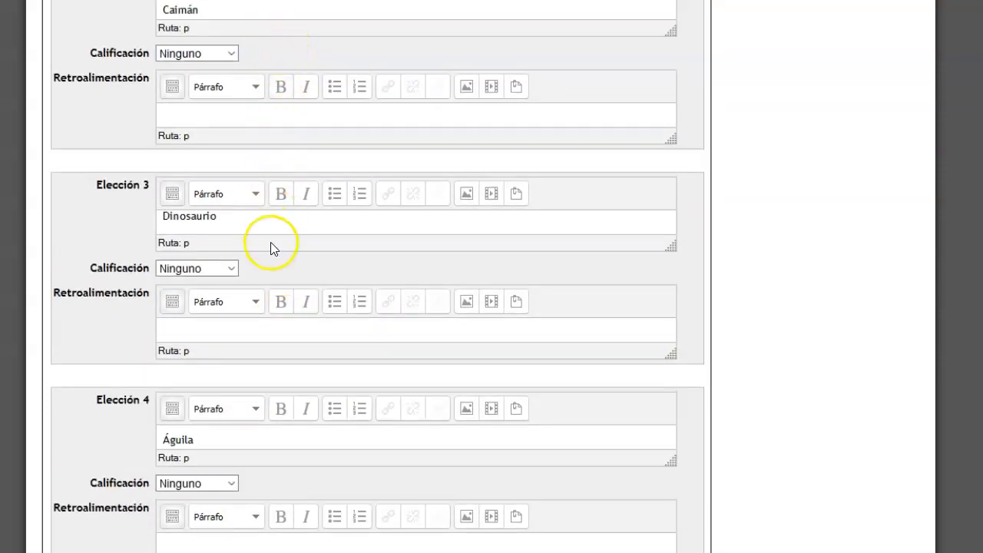
{"action": "scroll", "coordinate": [268, 272], "scroll_direction": "down", "scroll_amount": 1}
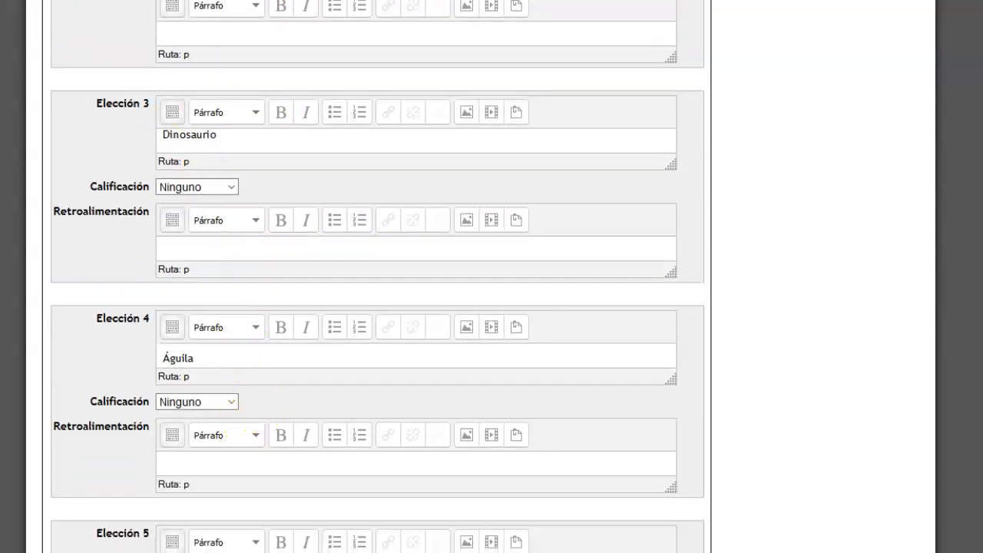
{"action": "scroll", "coordinate": [321, 276], "scroll_direction": "down", "scroll_amount": 5}
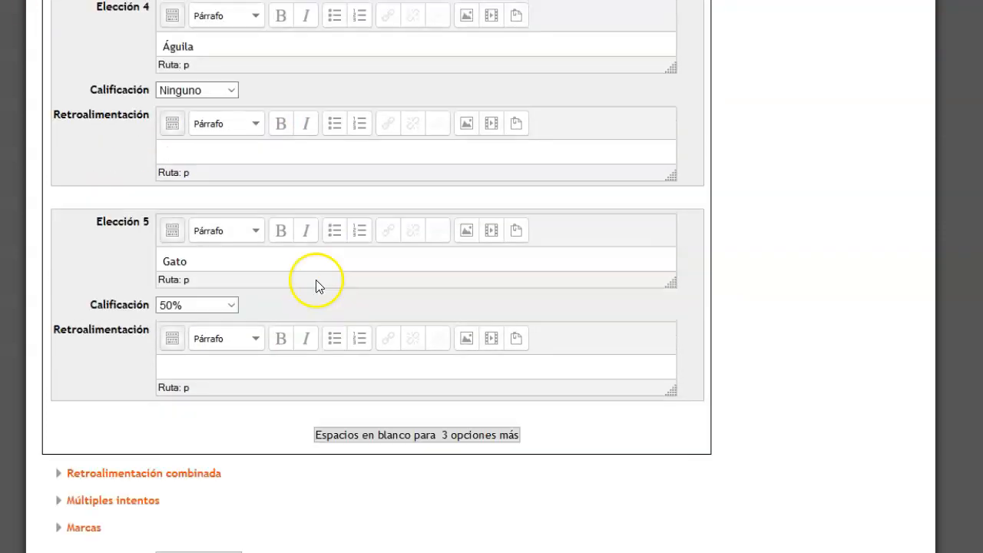
{"action": "left_click", "coordinate": [197, 464]}
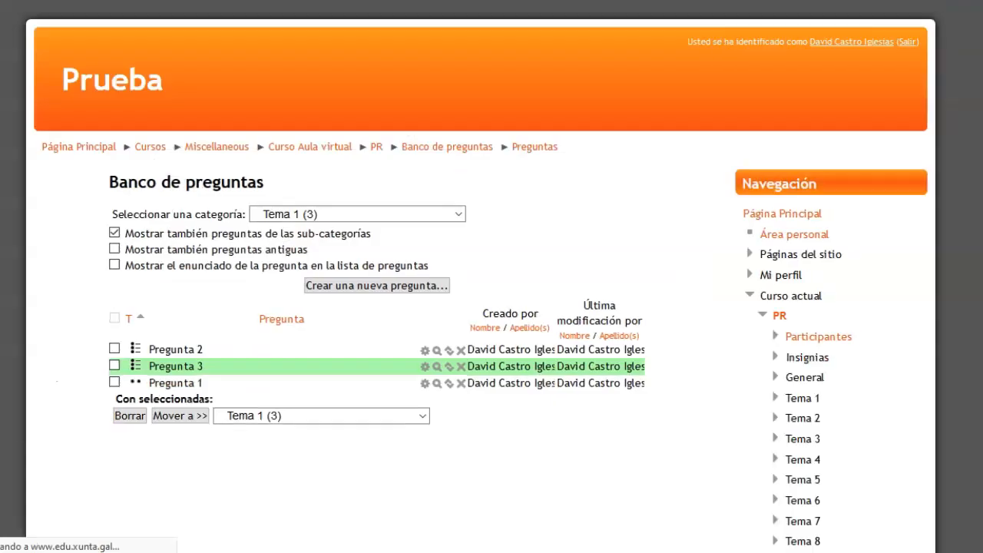
Preview Pregunta 3, submit it with Gato and Pantera as the answers, and close the preview
{"action": "left_click", "coordinate": [435, 368]}
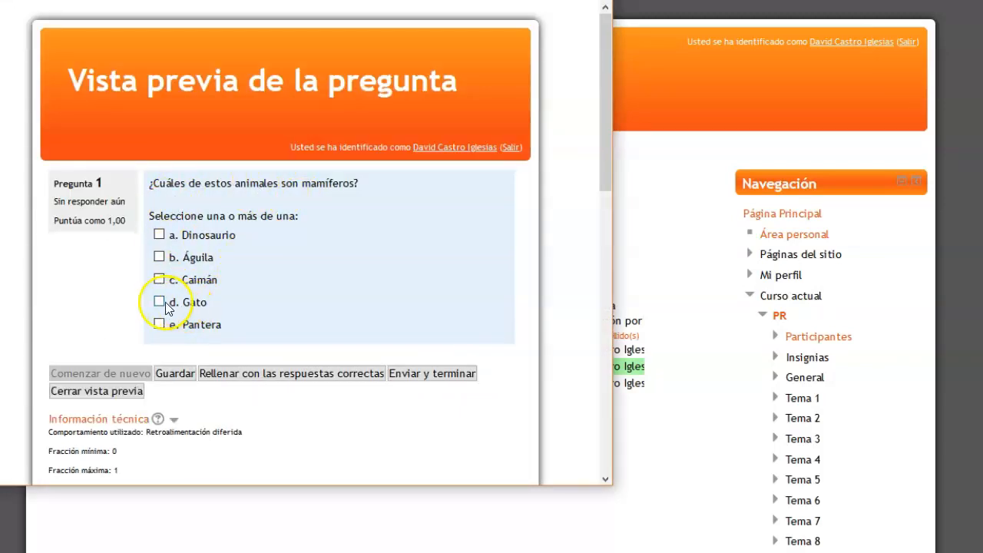
{"action": "left_click", "coordinate": [160, 324]}
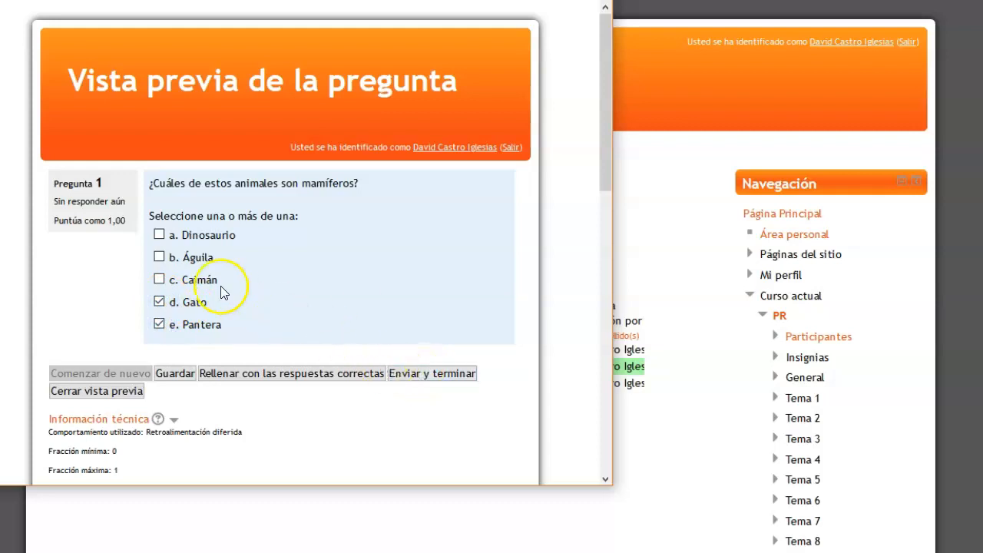
{"action": "left_click", "coordinate": [443, 373]}
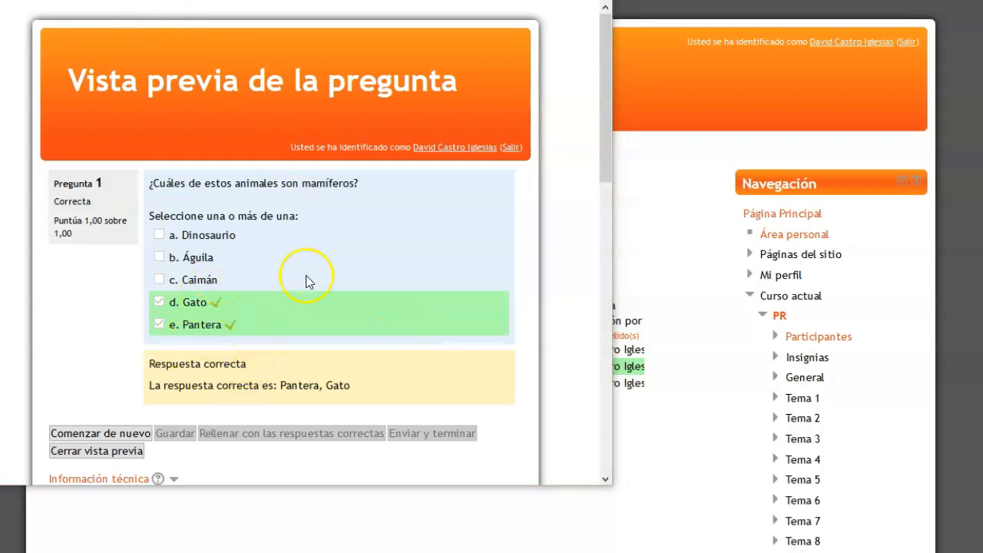
{"action": "left_click", "coordinate": [595, 0]}
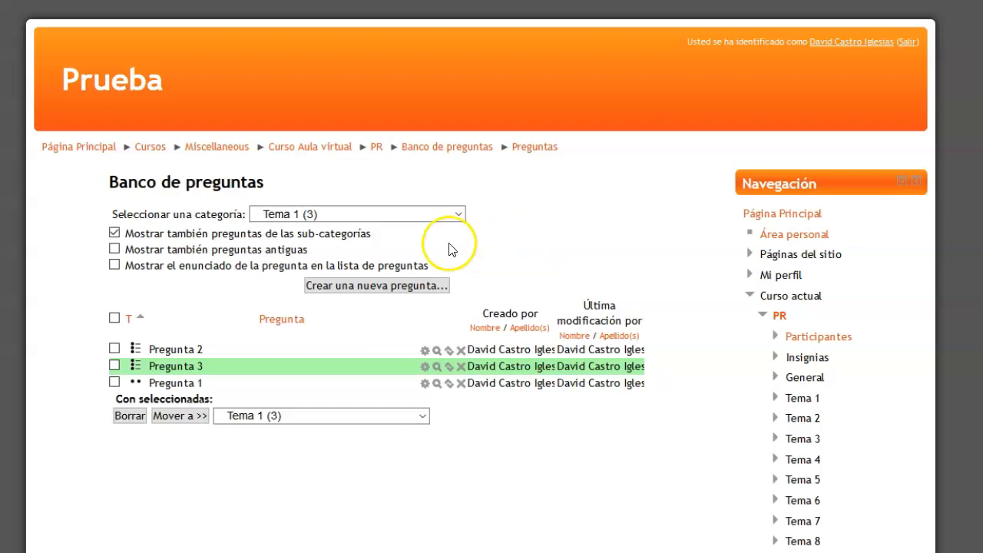
Return to the main page of the PR course and turn editing on
{"action": "left_click", "coordinate": [376, 148]}
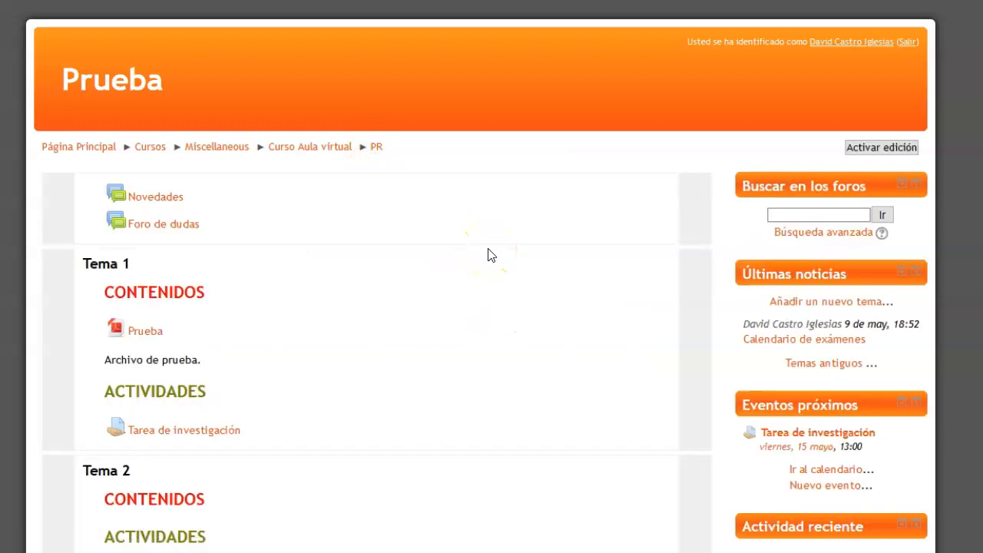
{"action": "left_click", "coordinate": [900, 150]}
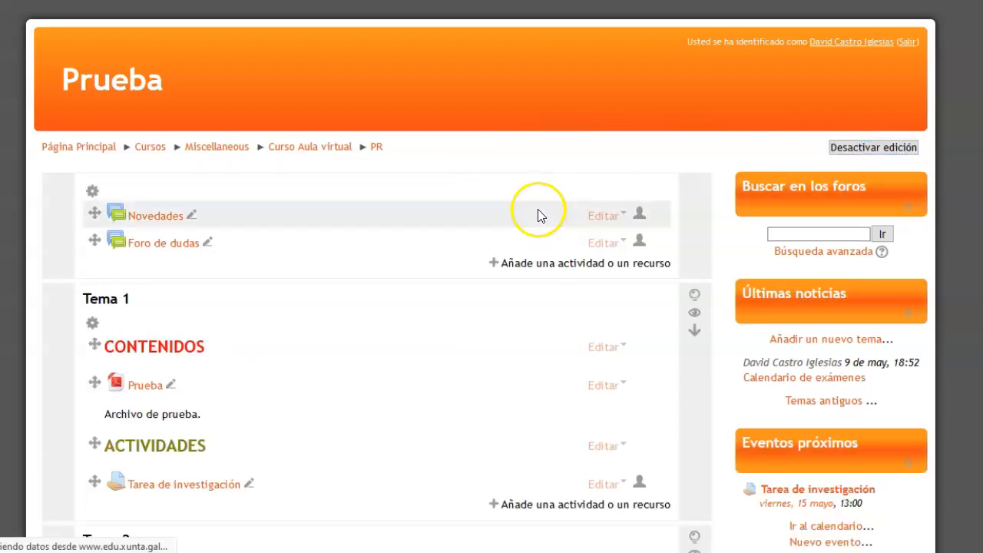
Add a Cuestionario activity to Tema 1 and name it "Mamíferos"
{"action": "scroll", "coordinate": [421, 223], "scroll_direction": "down", "scroll_amount": 3}
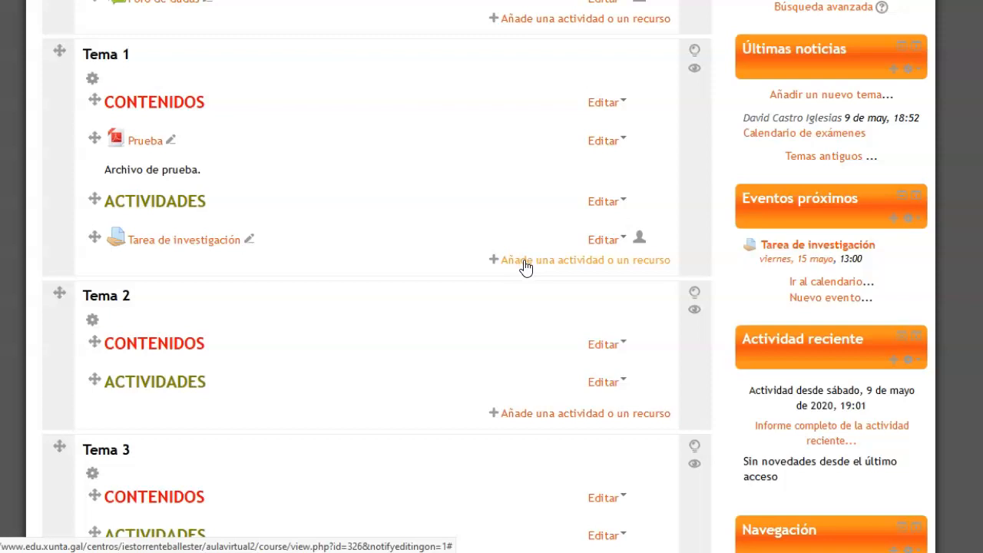
{"action": "left_click", "coordinate": [524, 261]}
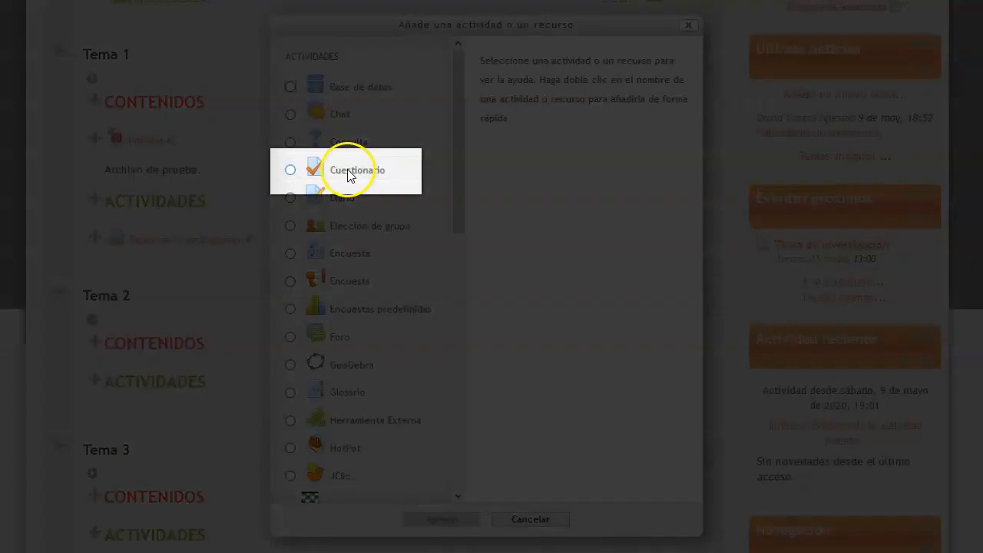
{"action": "left_click", "coordinate": [350, 172]}
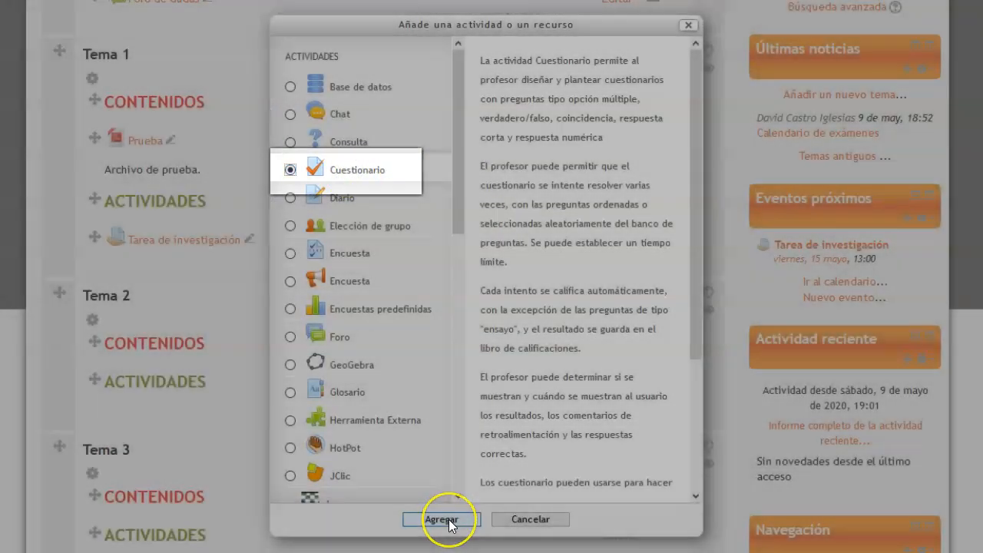
{"action": "left_click", "coordinate": [450, 520]}
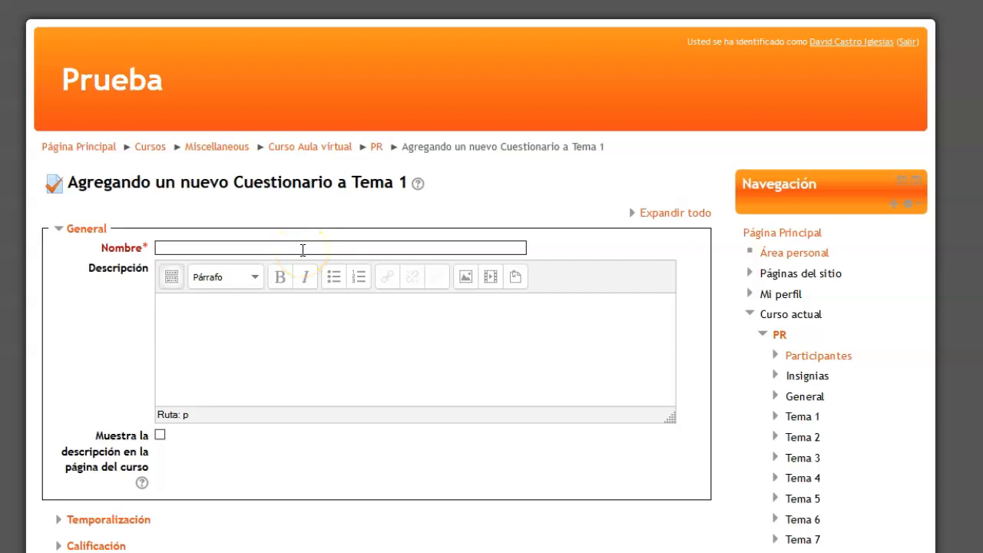
{"action": "left_click", "coordinate": [319, 243]}
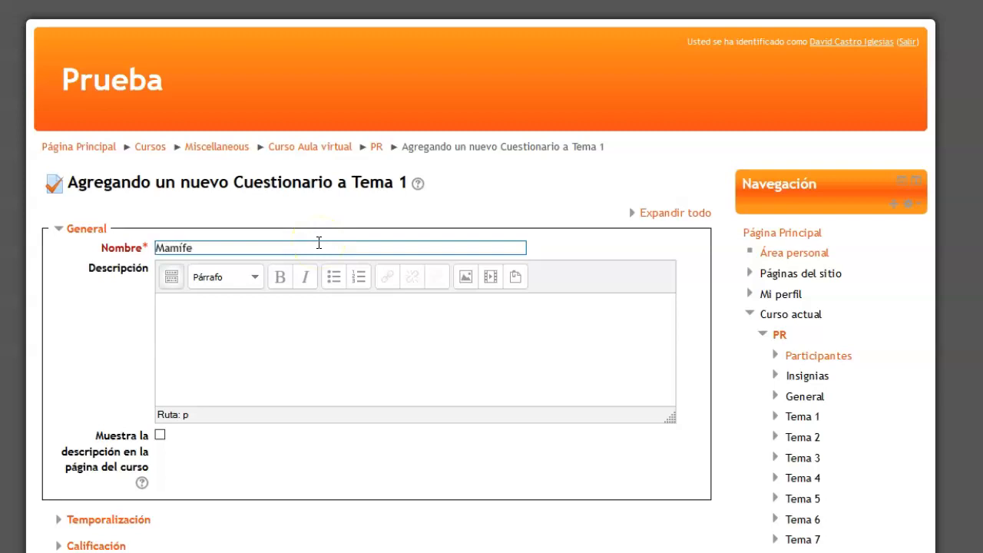
{"action": "left_click", "coordinate": [319, 244]}
In the quiz's Esquema settings, choose question order "Tal como se muestra en la pantalla de edición" and a new page "Cada 3 preguntas"
{"action": "scroll", "coordinate": [266, 276], "scroll_direction": "down", "scroll_amount": 5}
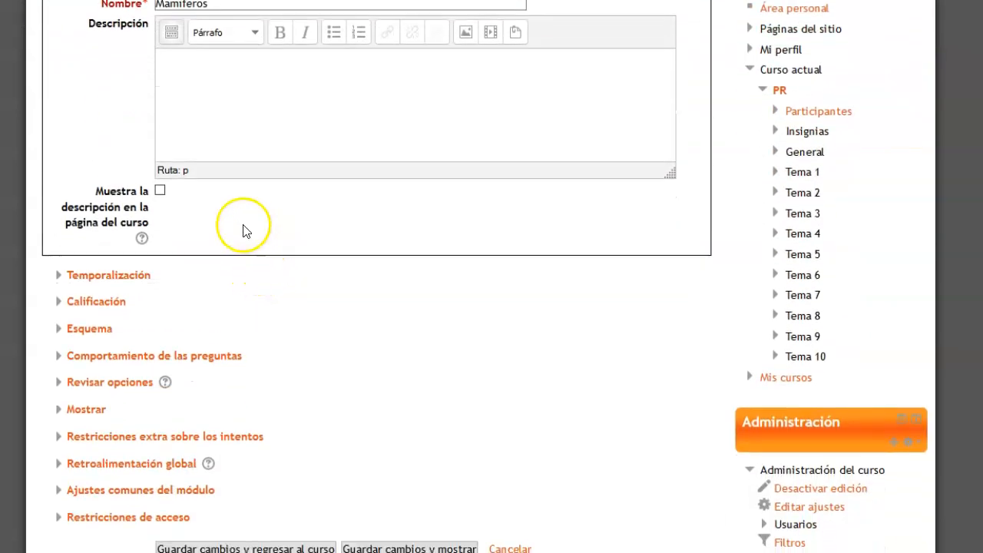
{"action": "left_click", "coordinate": [94, 329]}
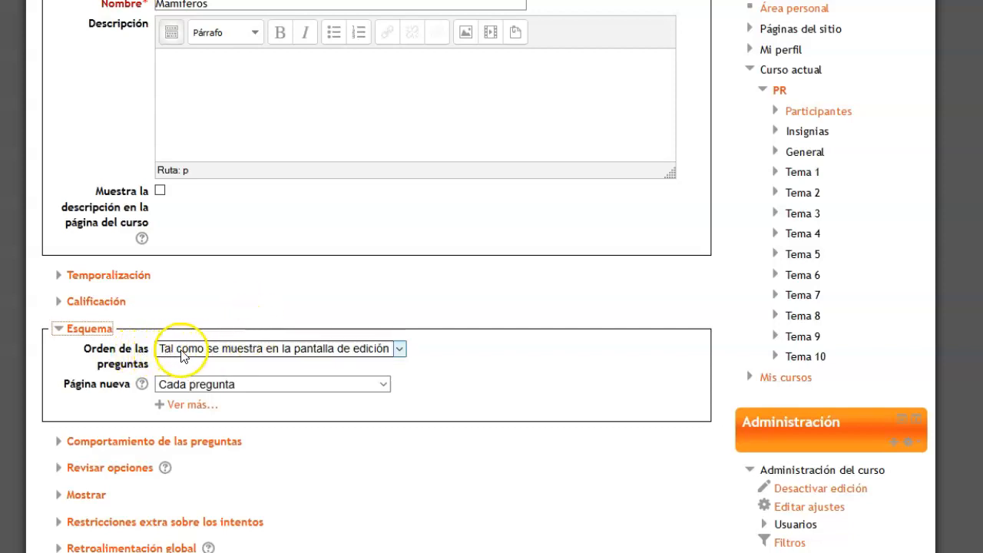
{"action": "left_click", "coordinate": [400, 348]}
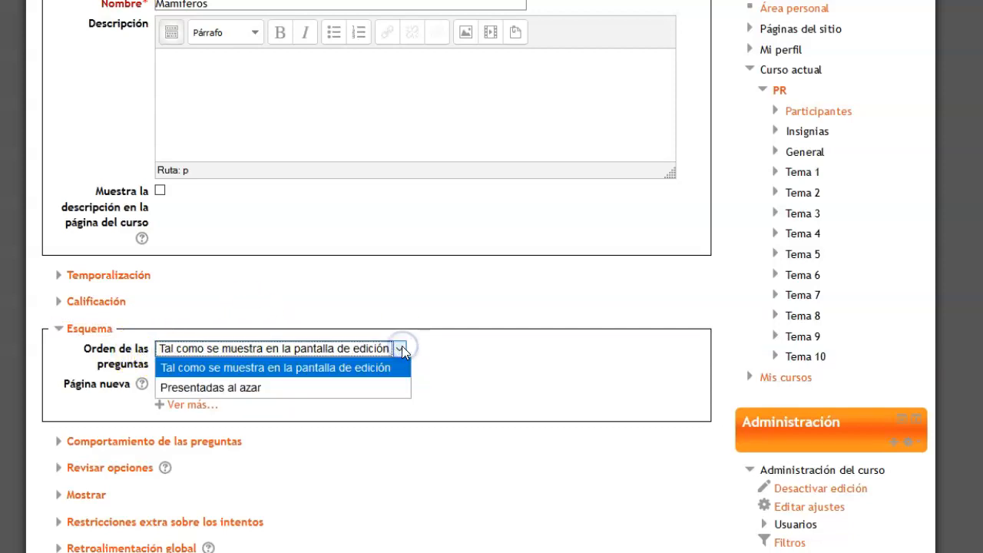
{"action": "left_click", "coordinate": [298, 367]}
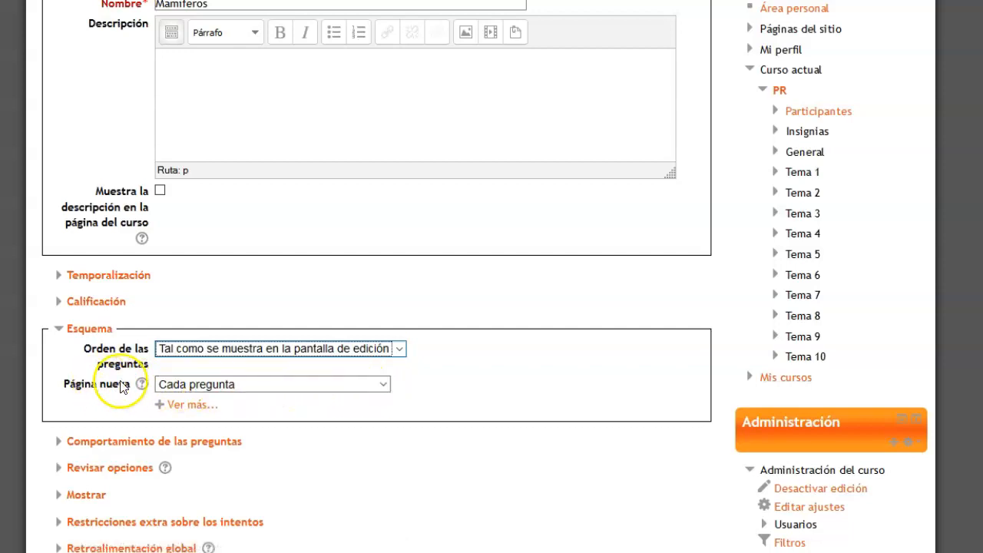
{"action": "left_click", "coordinate": [382, 385]}
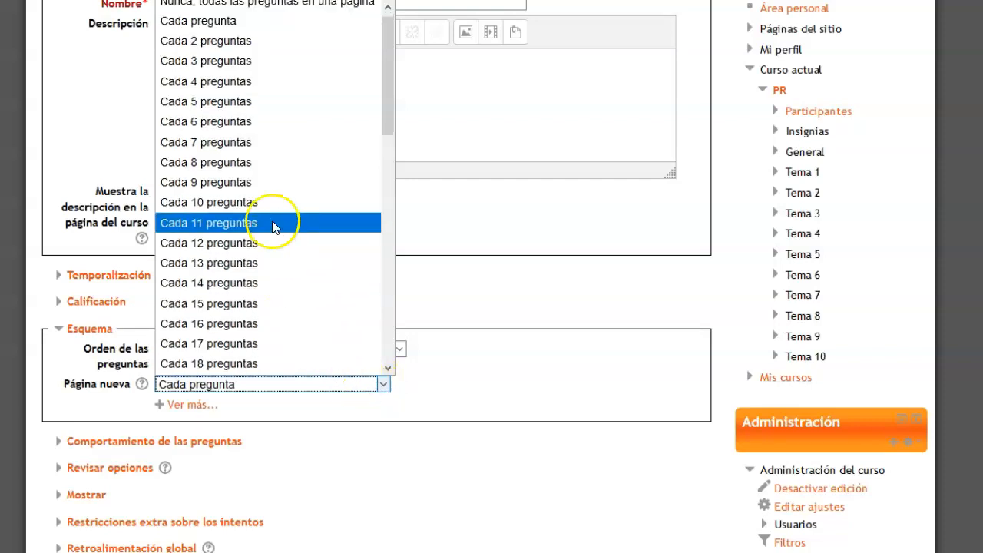
{"action": "left_click", "coordinate": [268, 62]}
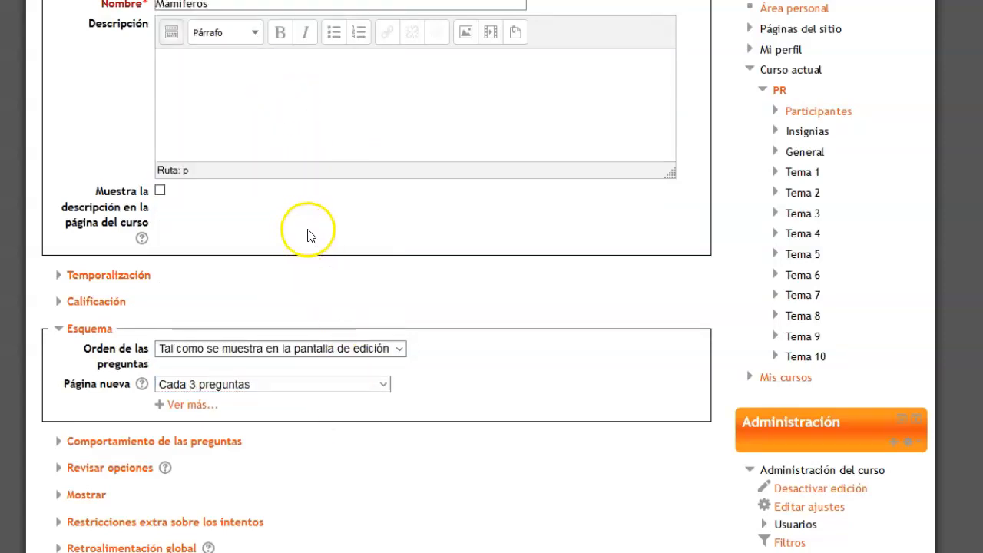
In Temporalización, enable the quiz's opening and closing dates and set a time limit of 60 minutos
{"action": "left_click", "coordinate": [103, 276]}
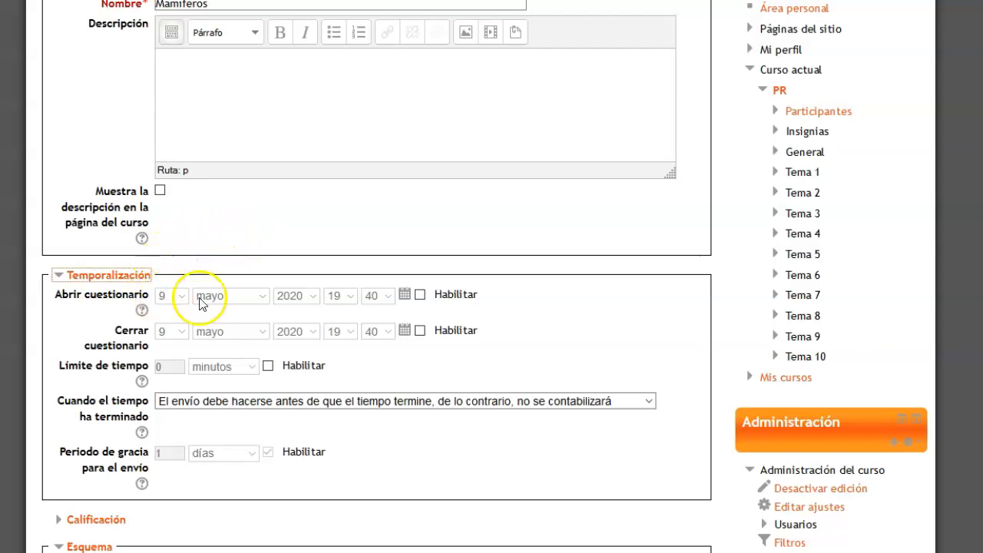
{"action": "left_click", "coordinate": [419, 296]}
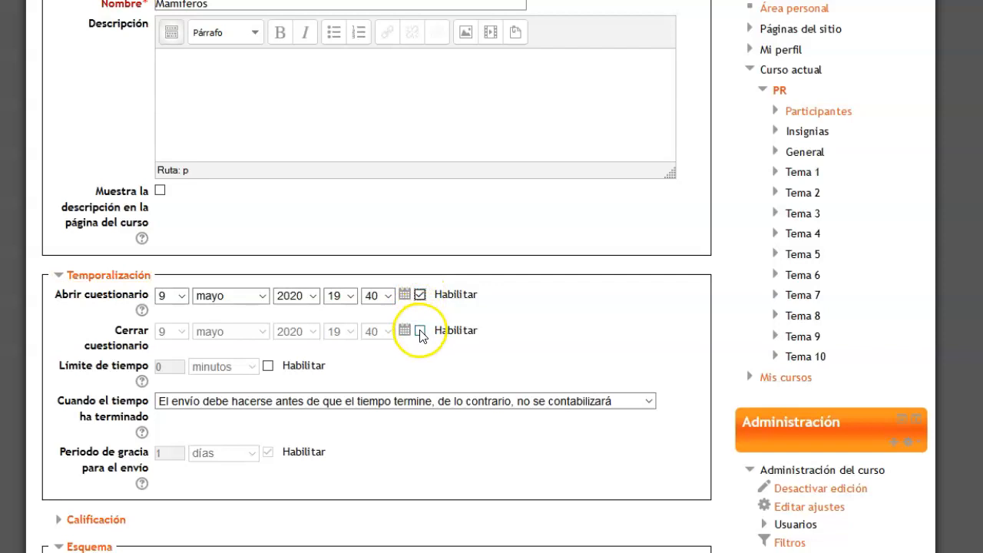
{"action": "left_click", "coordinate": [420, 331]}
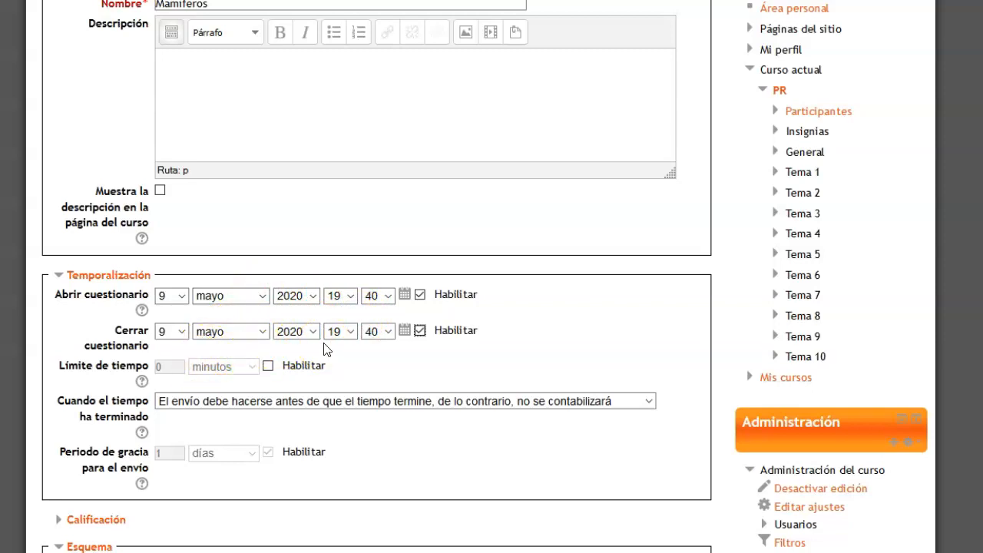
{"action": "left_click", "coordinate": [268, 366]}
{"action": "left_click", "coordinate": [178, 366]}
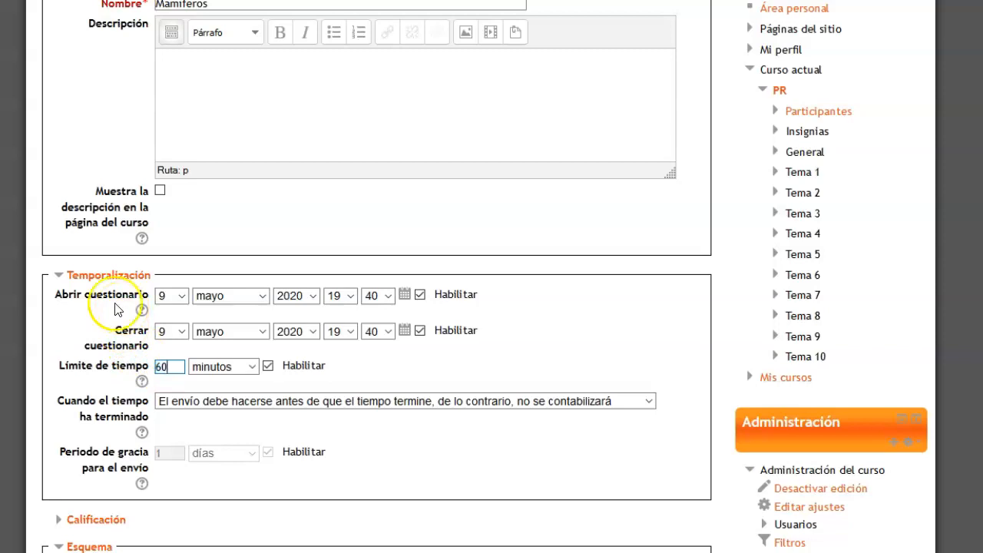
In the quiz's Calificación settings, allow 3 attempts and choose "Calificación más alta" as the grading method
{"action": "left_click", "coordinate": [4, 23]}
{"action": "scroll", "coordinate": [193, 300], "scroll_direction": "down", "scroll_amount": 3}
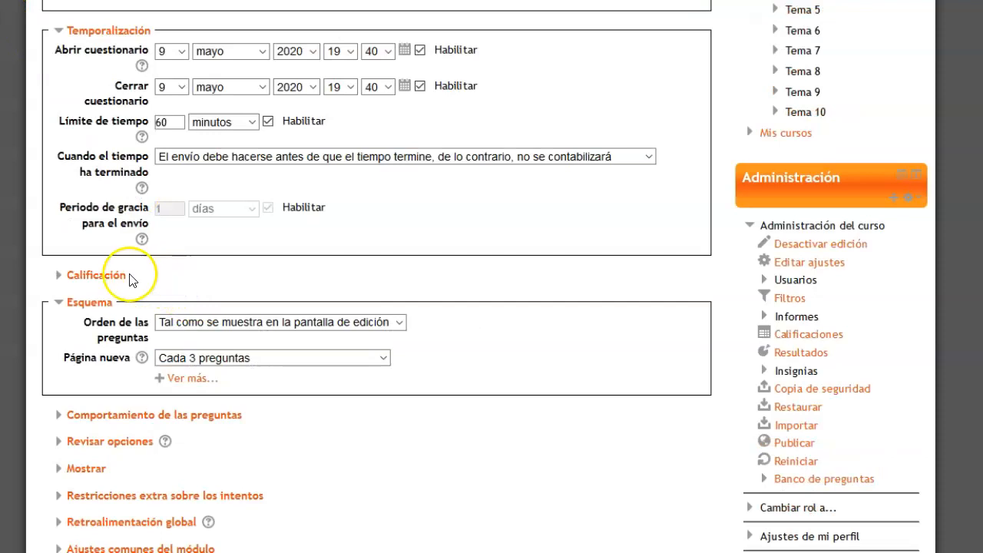
{"action": "left_click", "coordinate": [98, 278]}
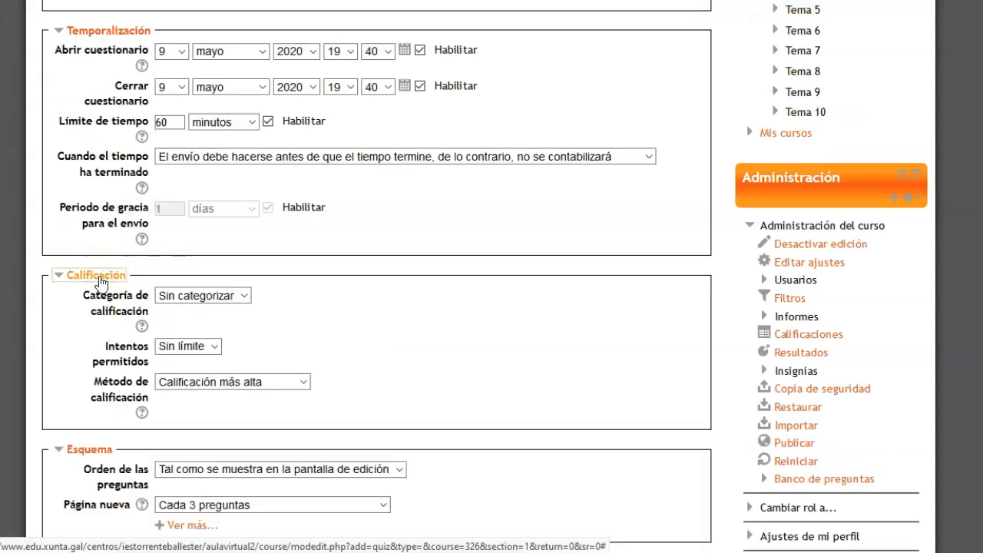
{"action": "left_click", "coordinate": [115, 350]}
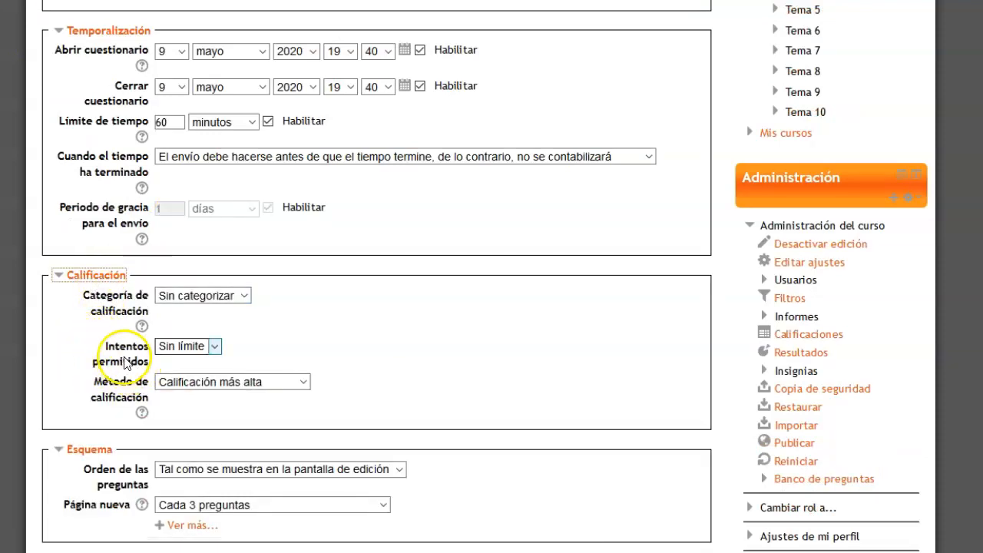
{"action": "left_click", "coordinate": [216, 347]}
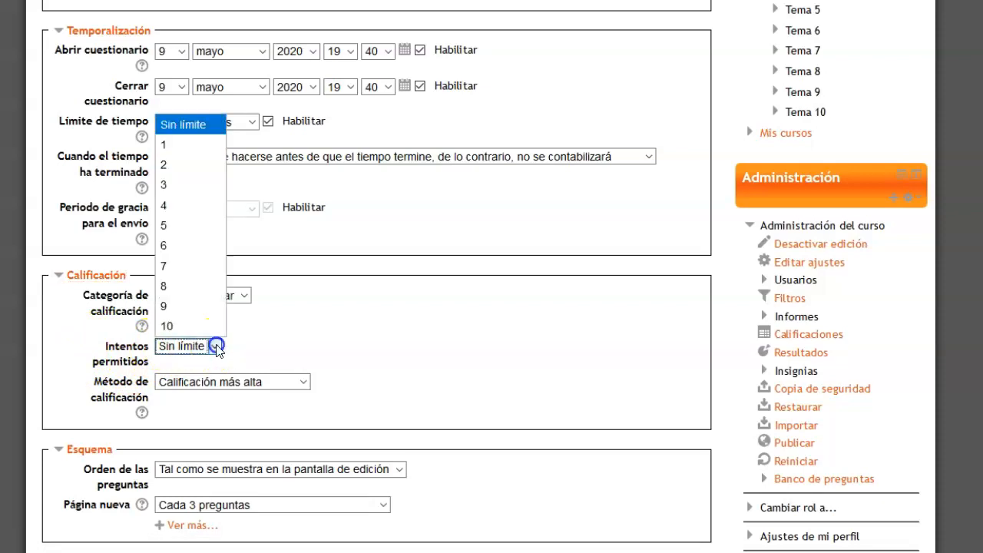
{"action": "left_click", "coordinate": [192, 184]}
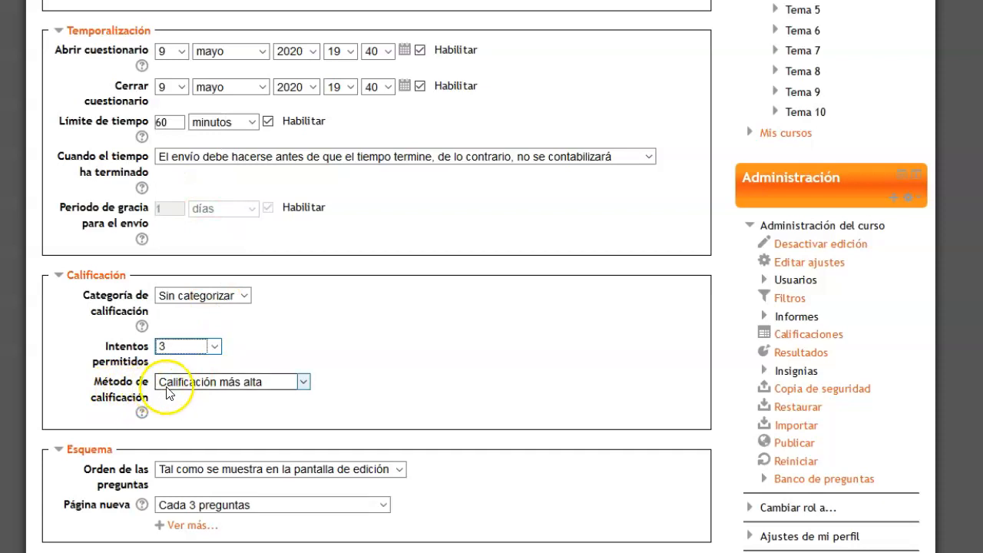
{"action": "left_click", "coordinate": [304, 381]}
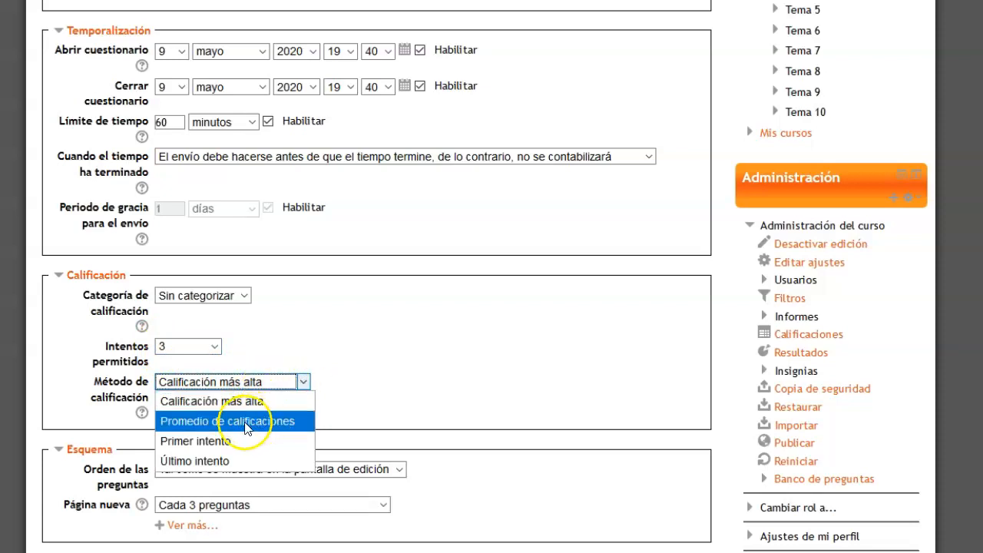
{"action": "left_click", "coordinate": [237, 468]}
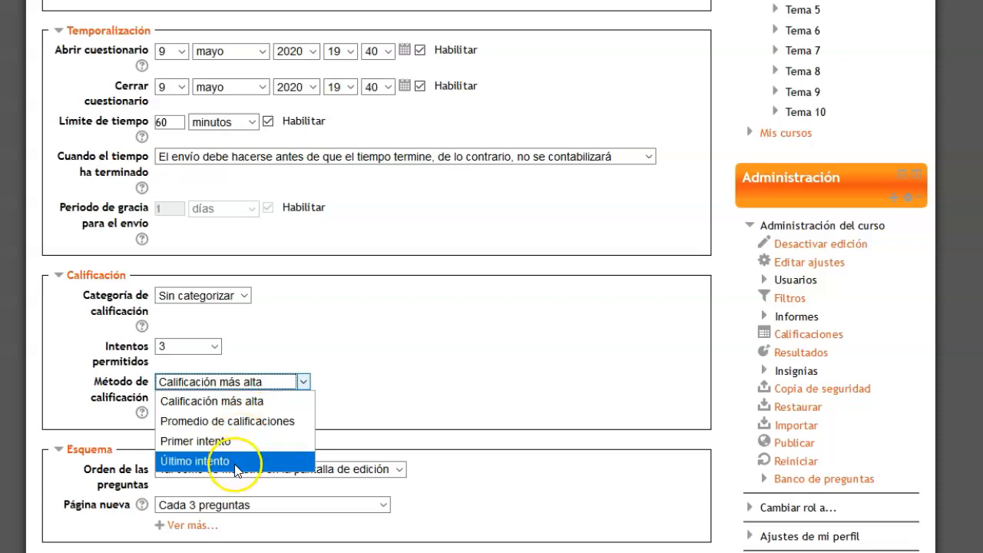
{"action": "left_click", "coordinate": [260, 401]}
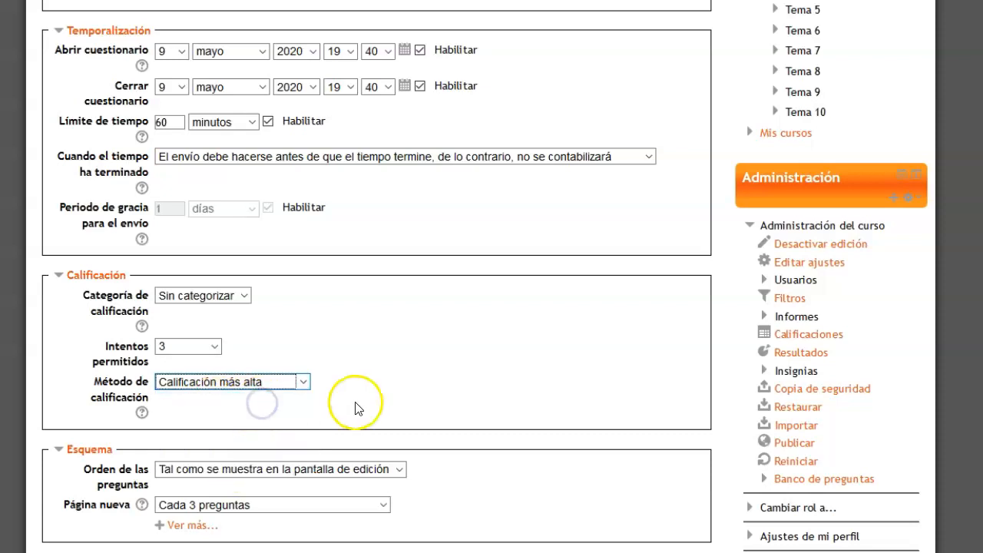
In Comportamiento de las preguntas, keep random answer order set to "Sí", then save the quiz and return to the course
{"action": "scroll", "coordinate": [278, 210], "scroll_direction": "down", "scroll_amount": 5}
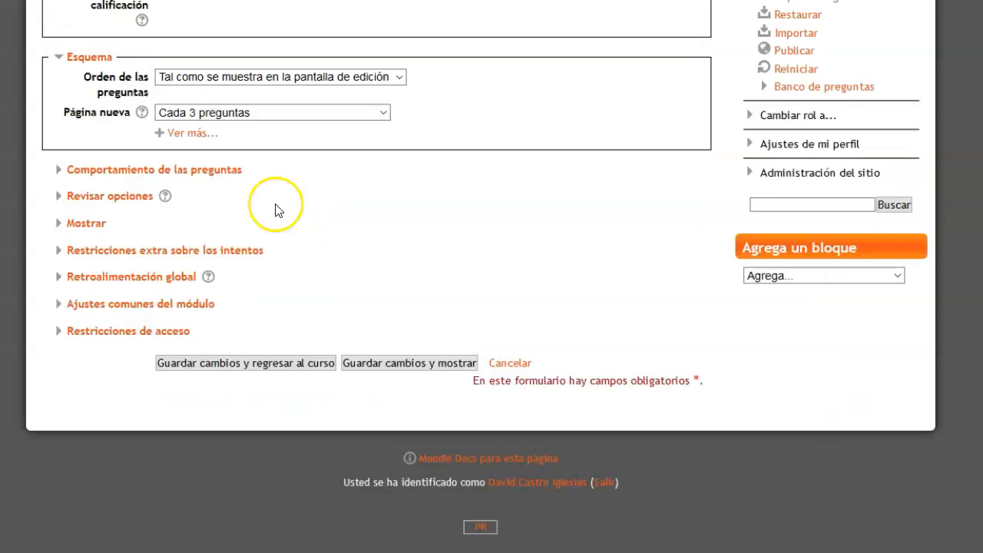
{"action": "left_click", "coordinate": [200, 172]}
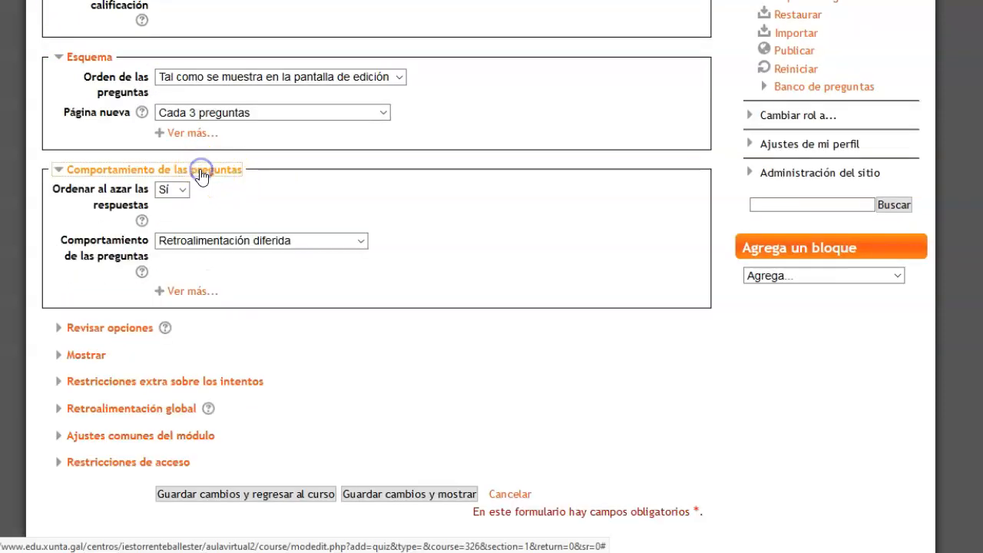
{"action": "left_click", "coordinate": [105, 201]}
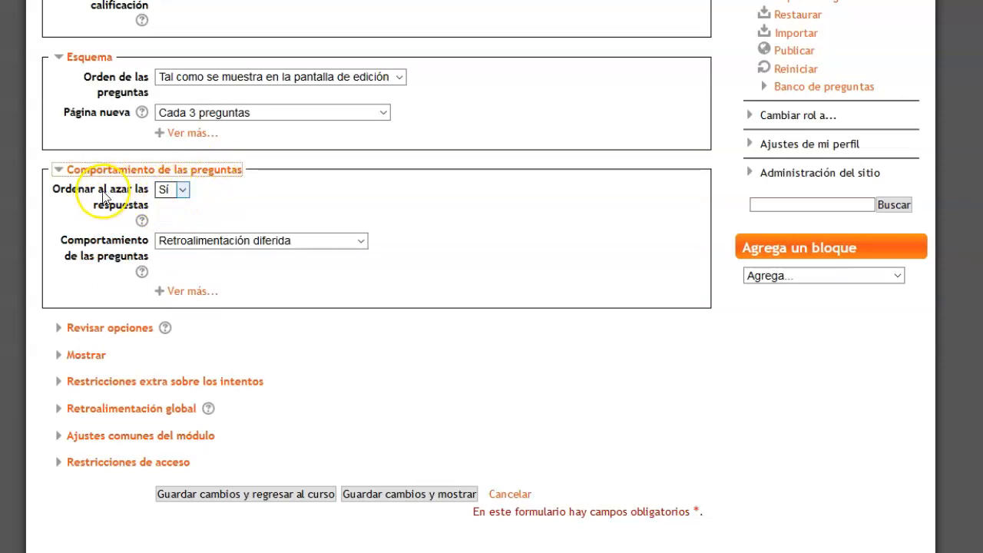
{"action": "left_click", "coordinate": [183, 190]}
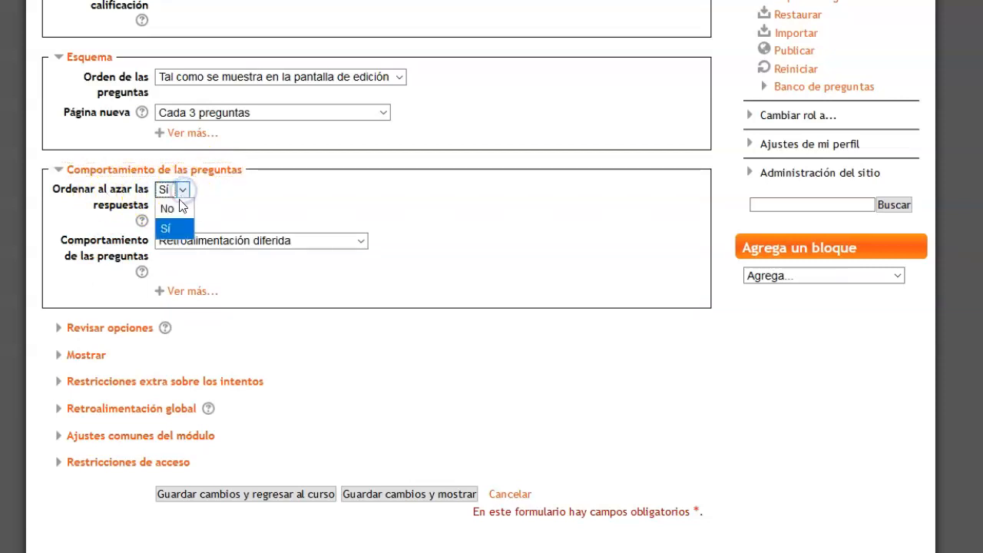
{"action": "left_click", "coordinate": [179, 192]}
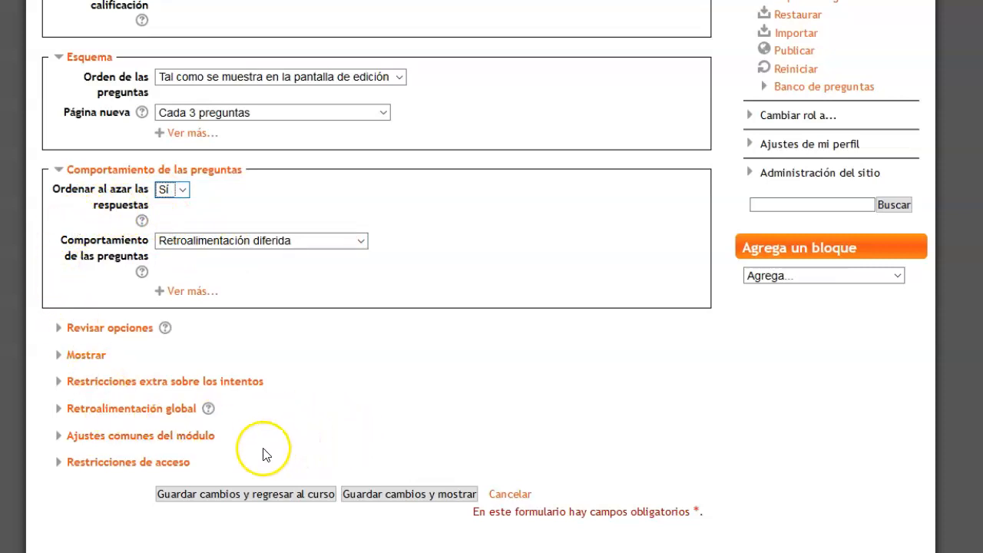
{"action": "left_click", "coordinate": [240, 495]}
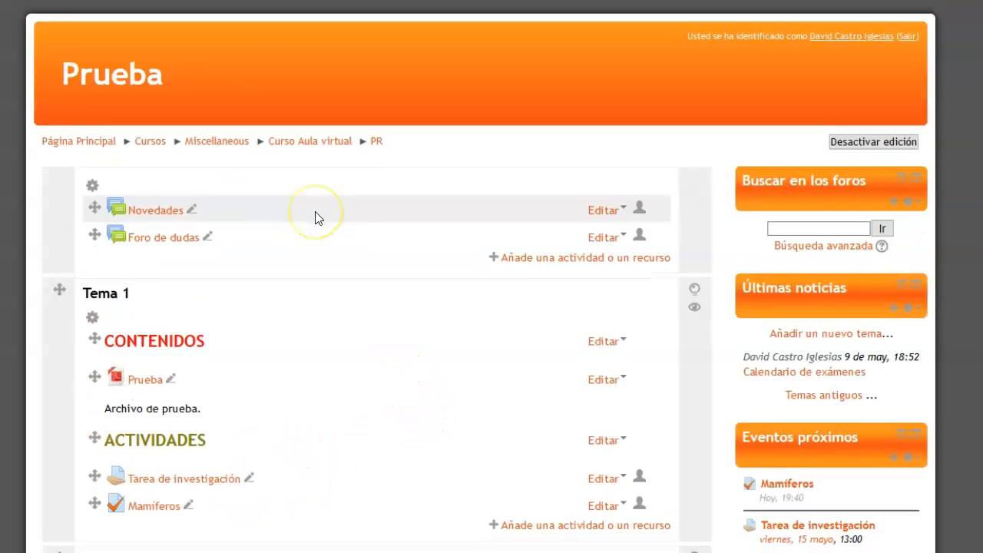
Open the Mamíferos quiz in Tema 1 and start editing its questions
{"action": "scroll", "coordinate": [315, 218], "scroll_direction": "down", "scroll_amount": 4}
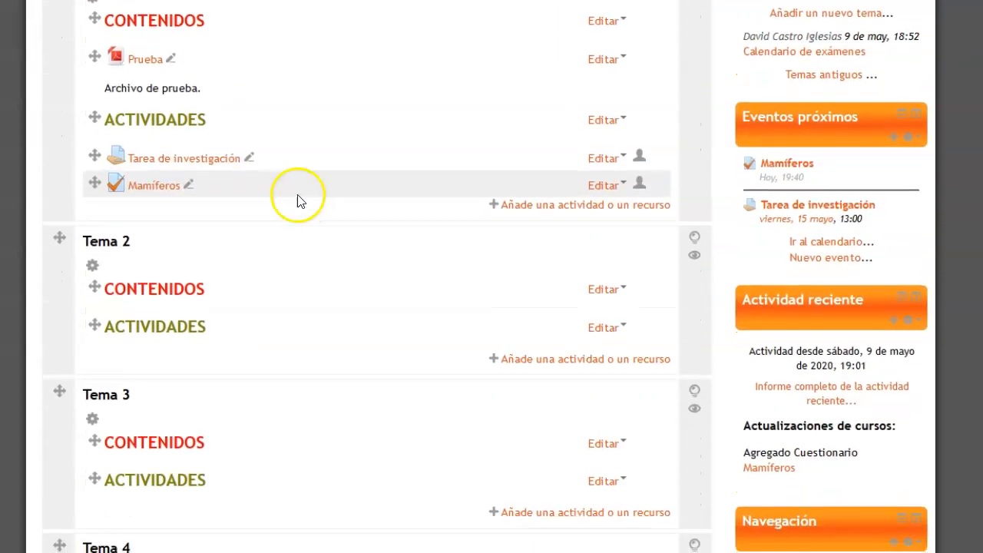
{"action": "left_click", "coordinate": [162, 188]}
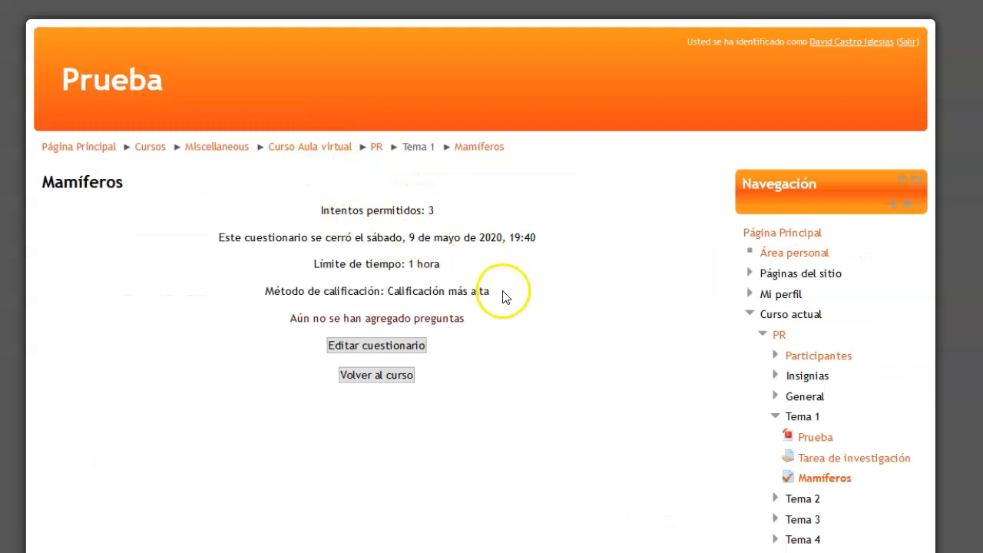
{"action": "left_click", "coordinate": [395, 346]}
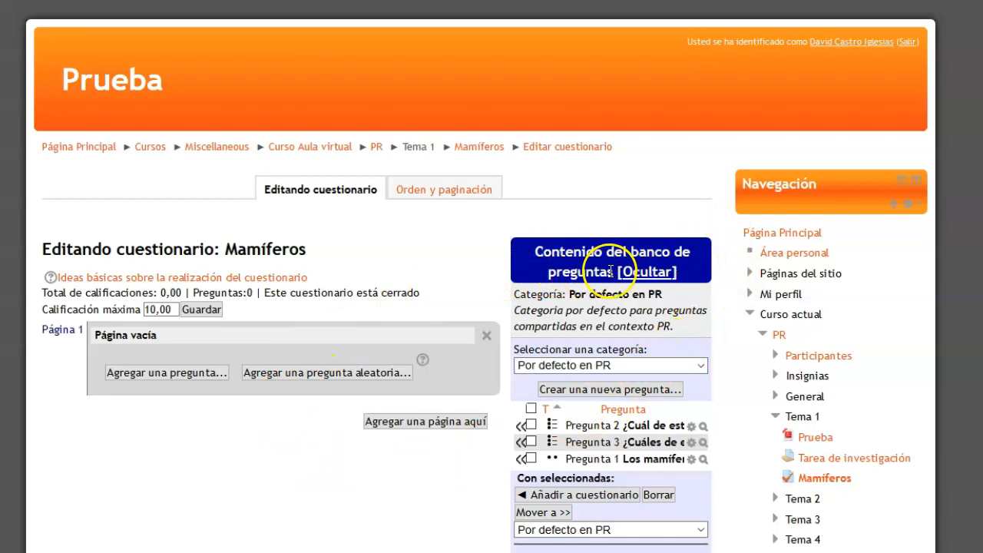
Choose the Tema 1 category in the question bank and add all three of its questions to the quiz
{"action": "scroll", "coordinate": [504, 288], "scroll_direction": "down", "scroll_amount": 3}
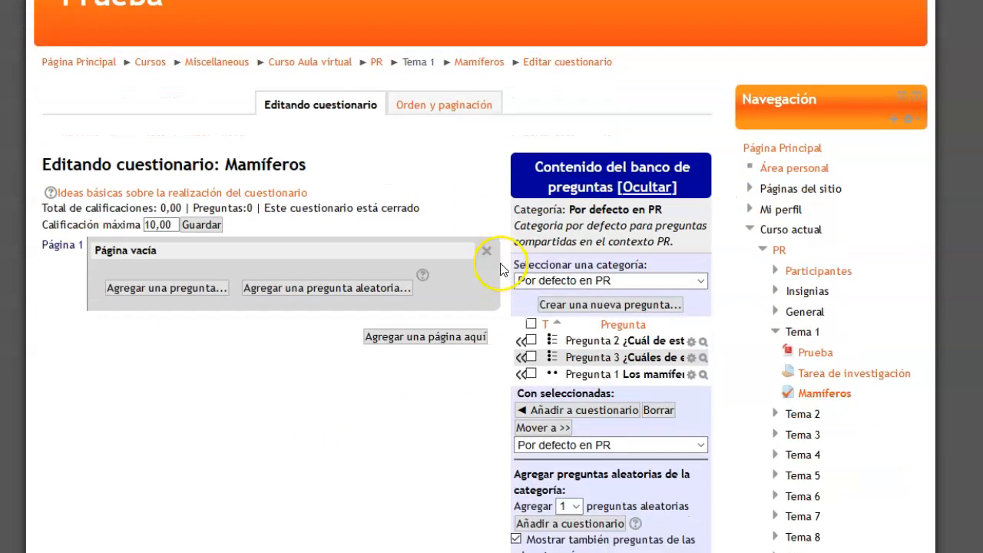
{"action": "left_click", "coordinate": [702, 203]}
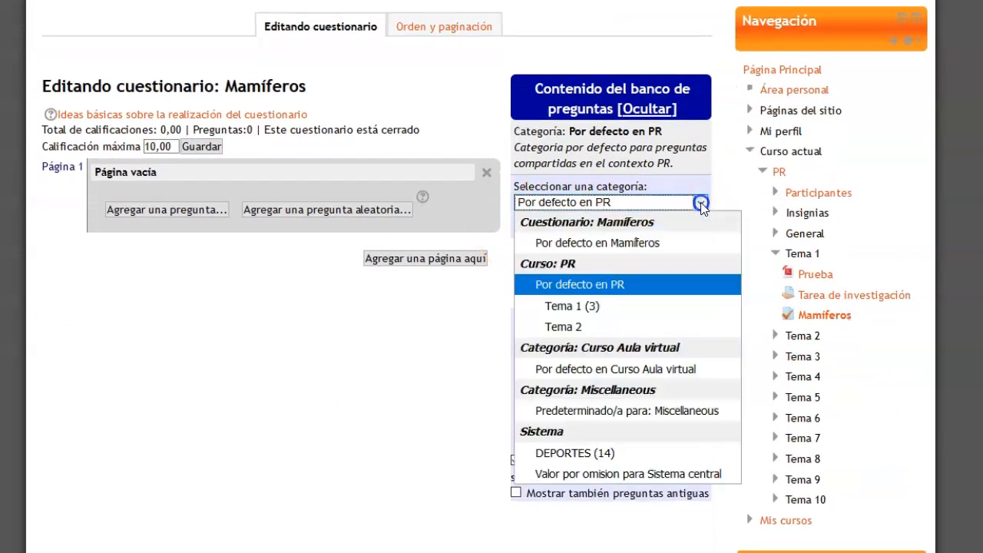
{"action": "left_click", "coordinate": [587, 307]}
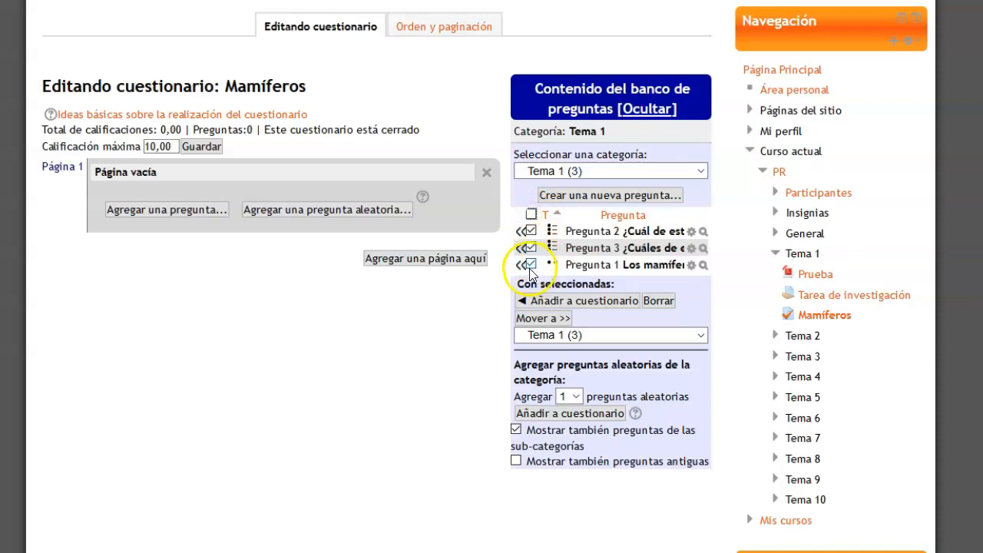
{"action": "left_click", "coordinate": [595, 300]}
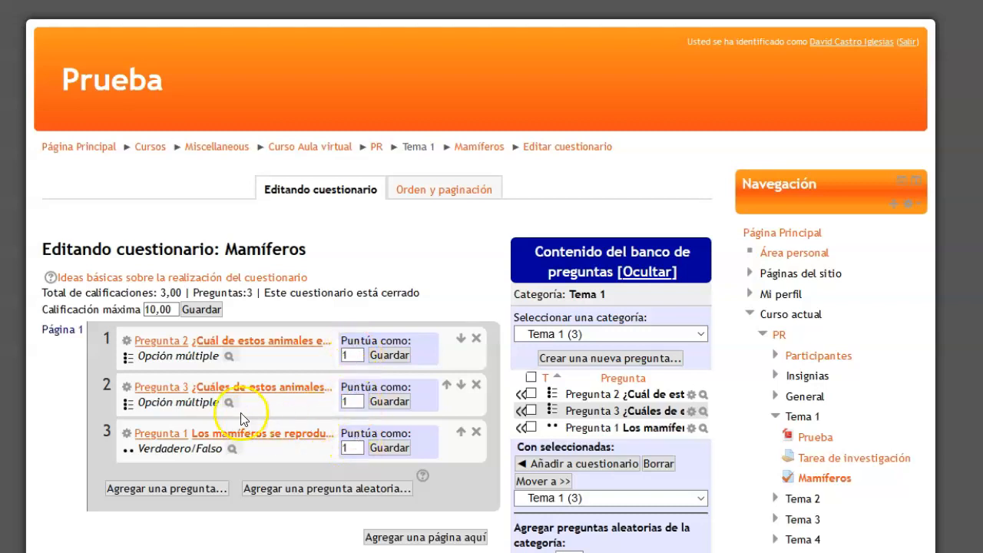
Set the score of the quiz's first question to 2 points and save the maximum grade of 10,00
{"action": "left_click", "coordinate": [164, 309]}
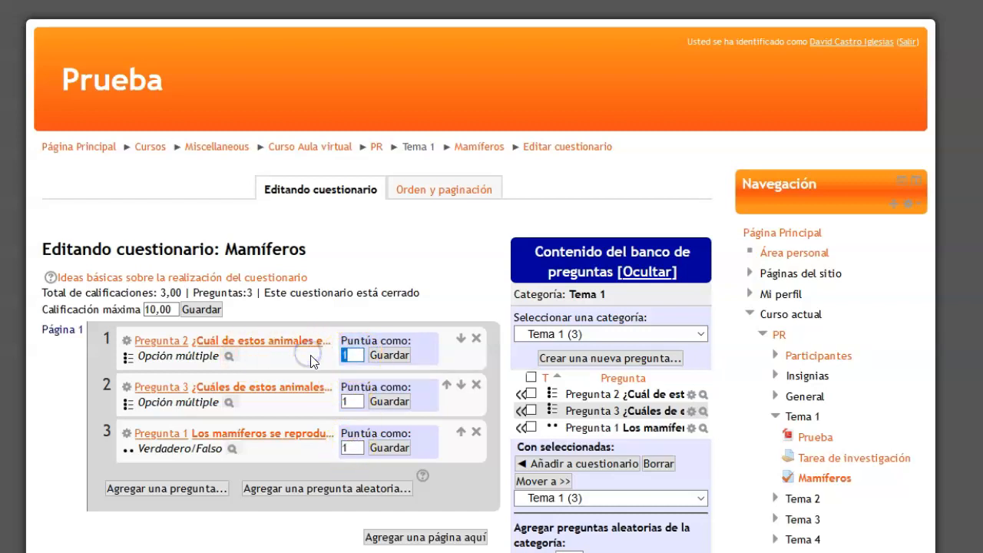
{"action": "type", "text": "2"}
{"action": "left_click", "coordinate": [398, 357]}
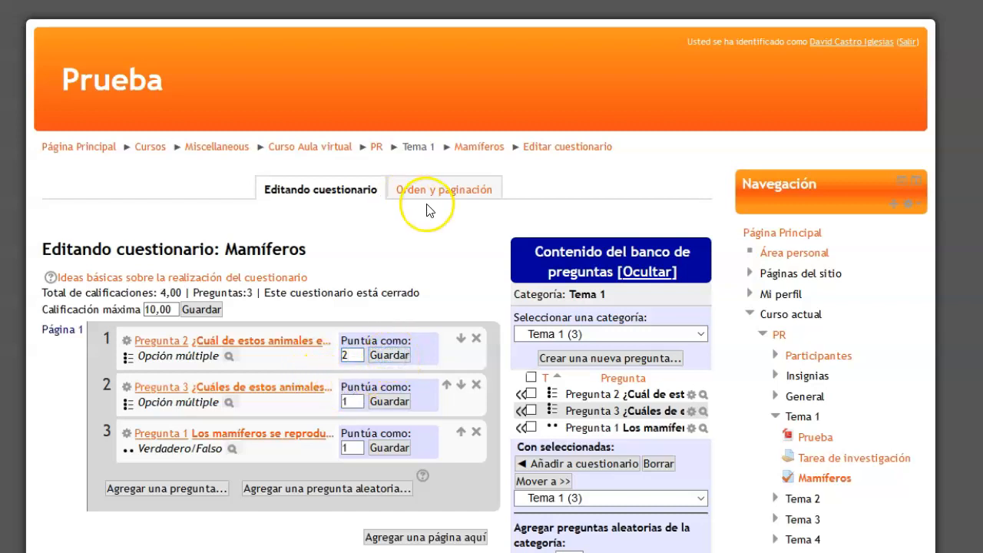
{"action": "scroll", "coordinate": [434, 192], "scroll_direction": "down", "scroll_amount": 1}
{"action": "scroll", "coordinate": [437, 165], "scroll_direction": "down", "scroll_amount": 1}
{"action": "scroll", "coordinate": [435, 158], "scroll_direction": "down", "scroll_amount": 1}
{"action": "scroll", "coordinate": [434, 156], "scroll_direction": "up", "scroll_amount": 1}
{"action": "left_click", "coordinate": [203, 149]}
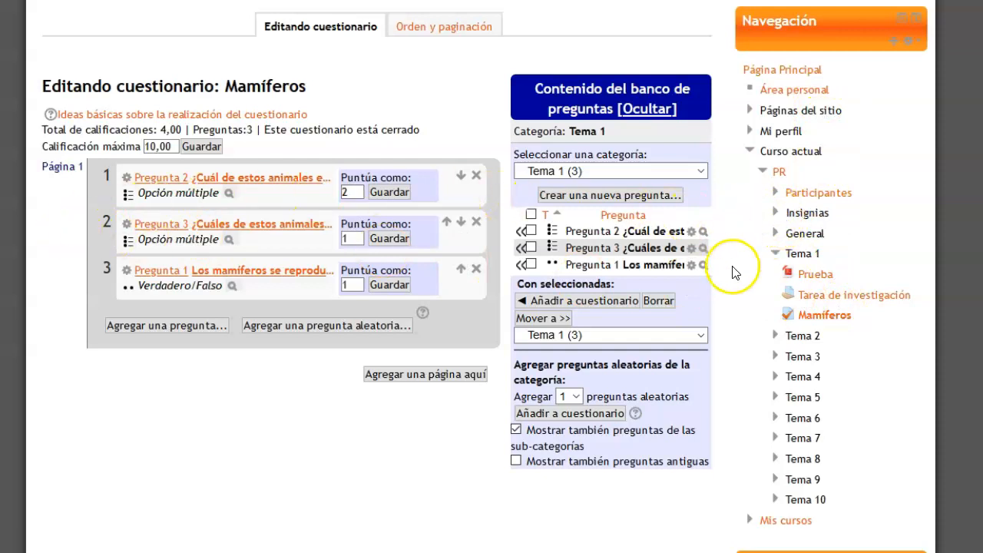
Return to the Mamíferos quiz page and start an attempt, confirming the time and attempt limits
{"action": "left_click", "coordinate": [817, 318]}
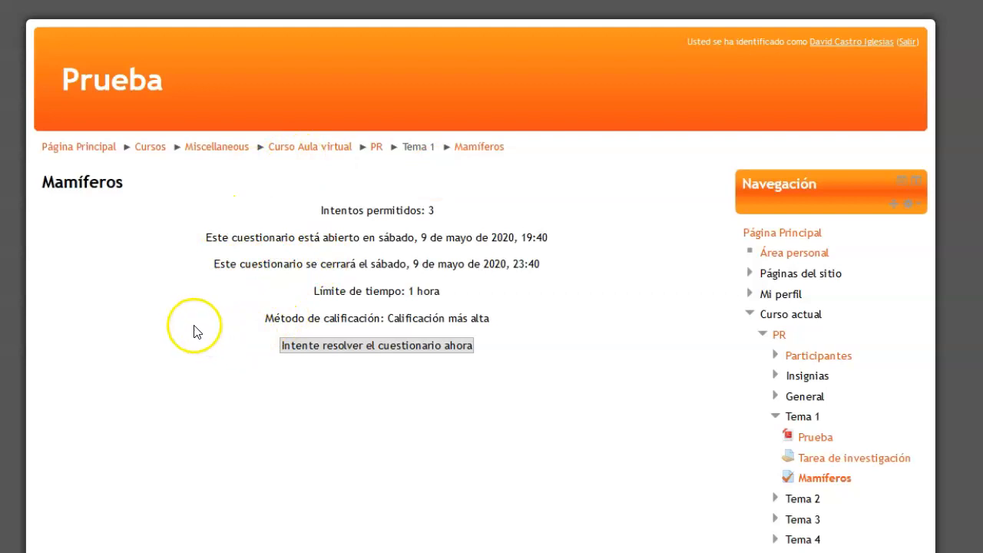
{"action": "left_click", "coordinate": [371, 349]}
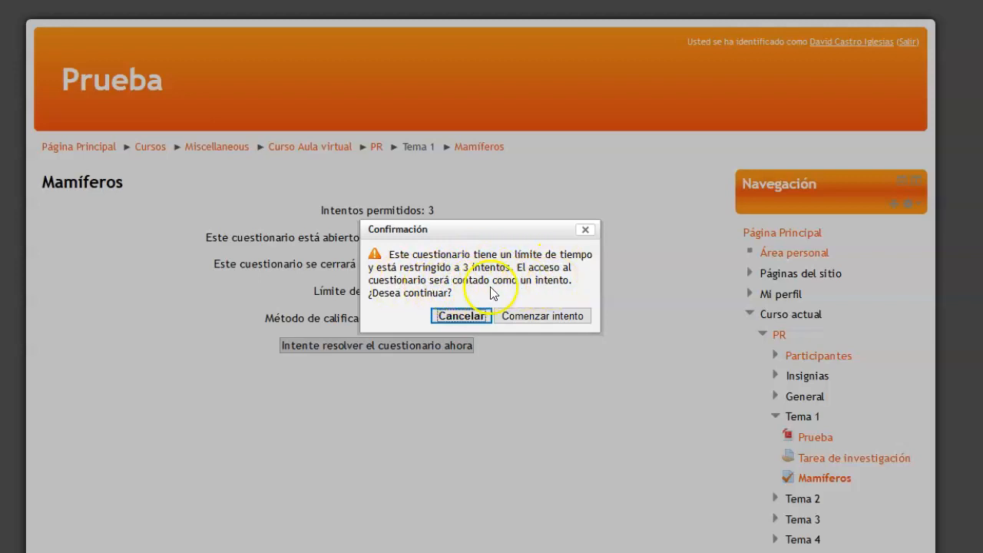
{"action": "left_click", "coordinate": [561, 319]}
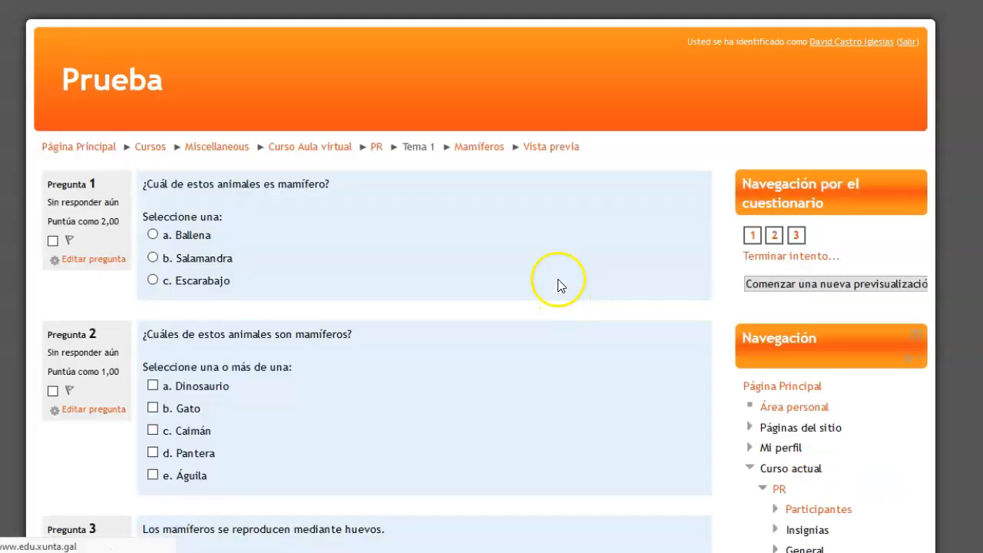
Answer question 1 with Ballena, question 2 with Pantera and Águila, and question 3 with Verdadero
{"action": "scroll", "coordinate": [406, 190], "scroll_direction": "down", "scroll_amount": 2}
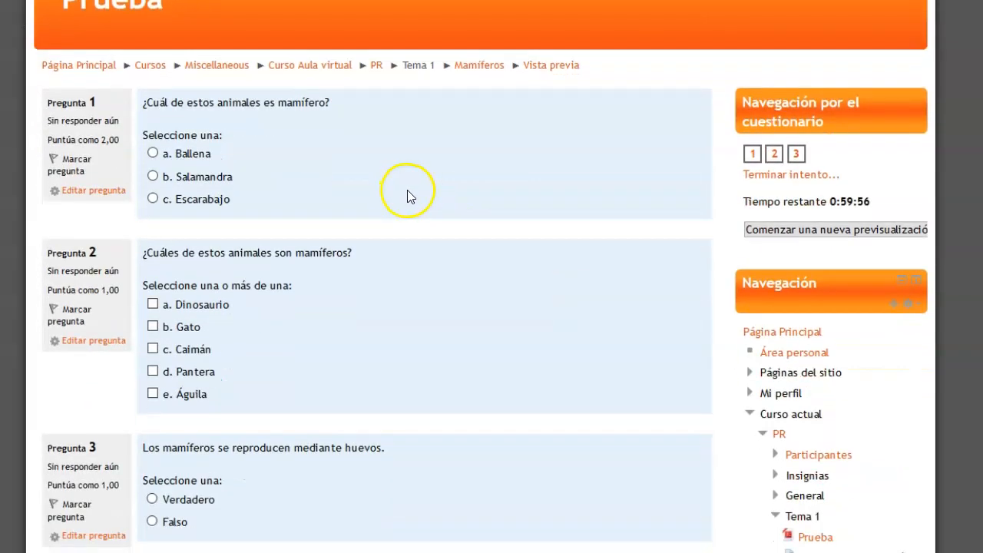
{"action": "scroll", "coordinate": [410, 185], "scroll_direction": "down", "scroll_amount": 1}
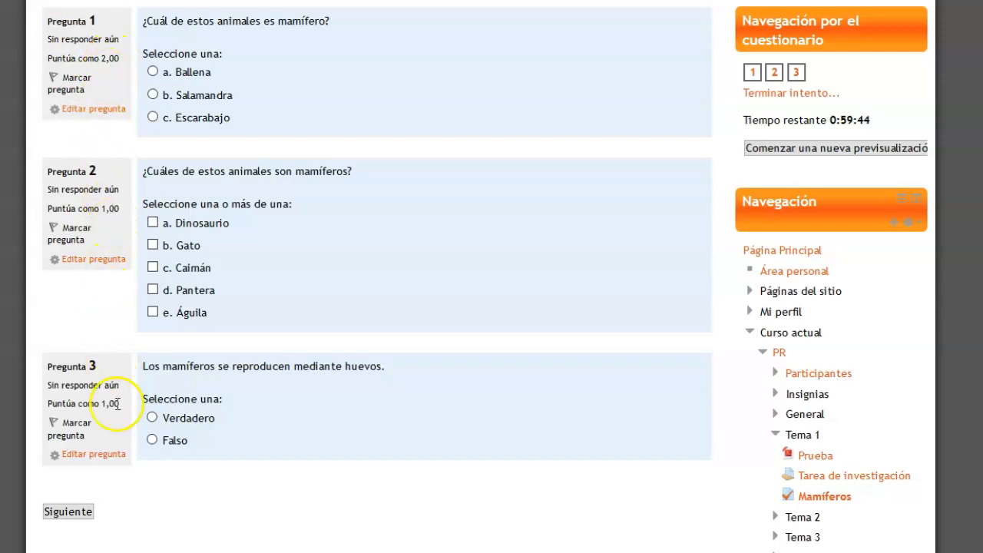
{"action": "scroll", "coordinate": [285, 125], "scroll_direction": "up", "scroll_amount": 1}
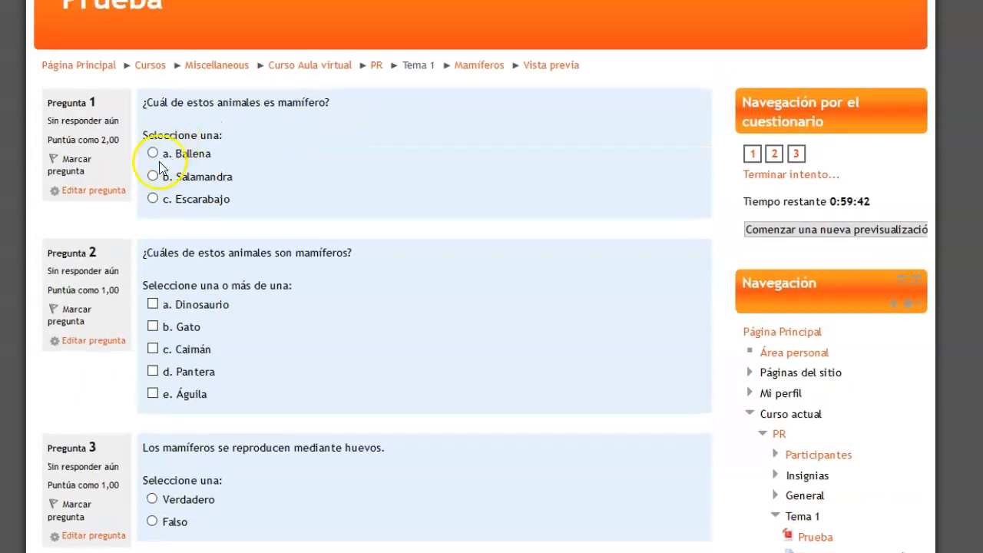
{"action": "left_click", "coordinate": [153, 155]}
{"action": "scroll", "coordinate": [330, 189], "scroll_direction": "down", "scroll_amount": 2}
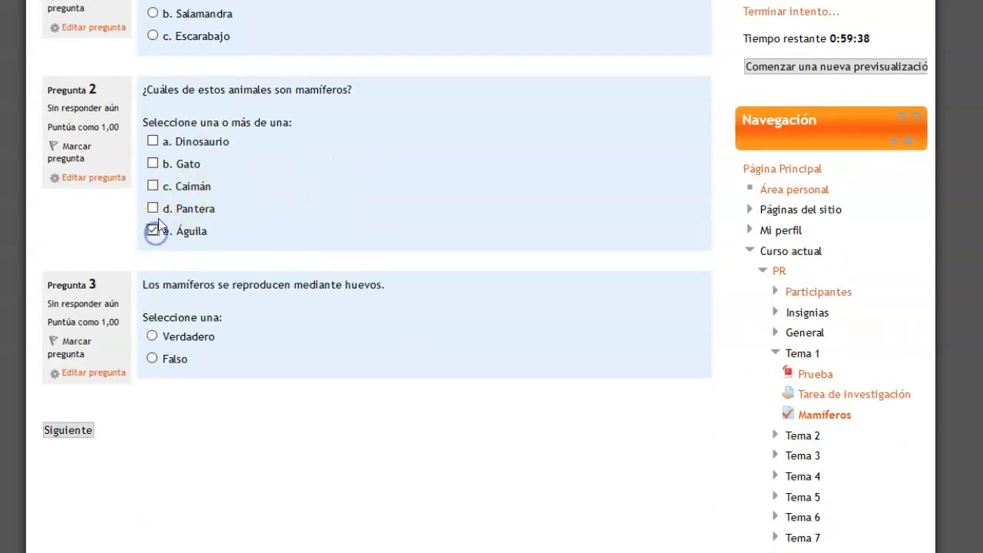
{"action": "left_click", "coordinate": [153, 337]}
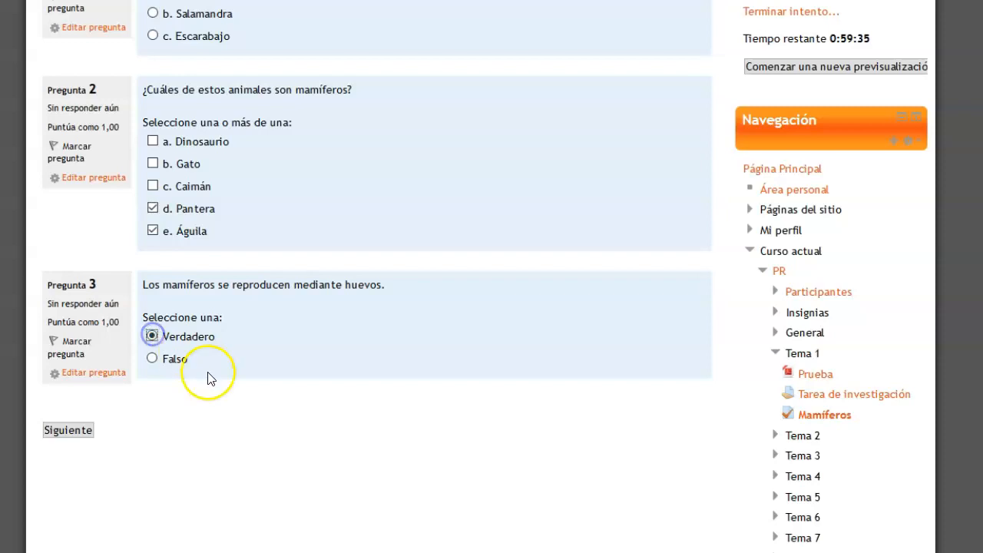
Finish the attempt and confirm submitting all answers
{"action": "left_click", "coordinate": [70, 431]}
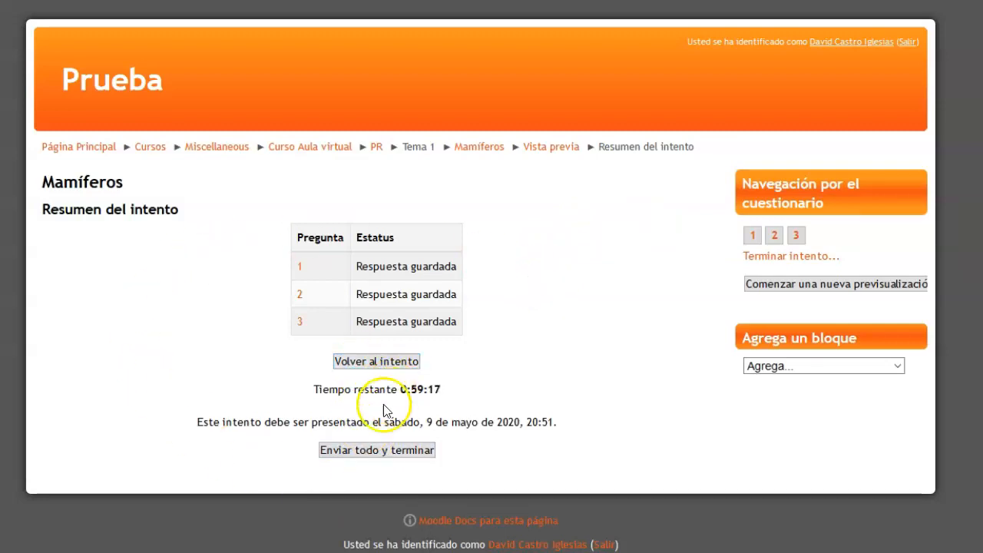
{"action": "left_click", "coordinate": [367, 457]}
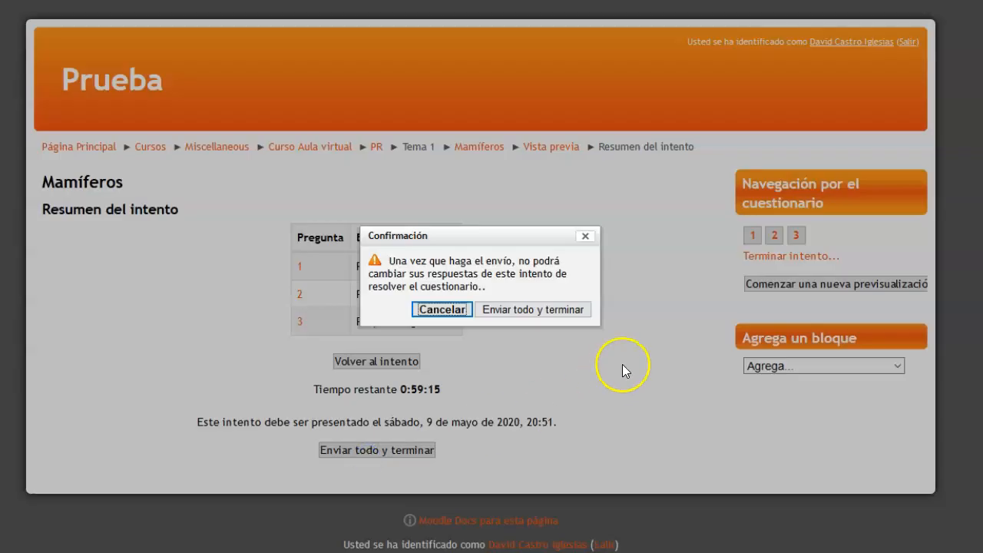
{"action": "left_click", "coordinate": [531, 311]}
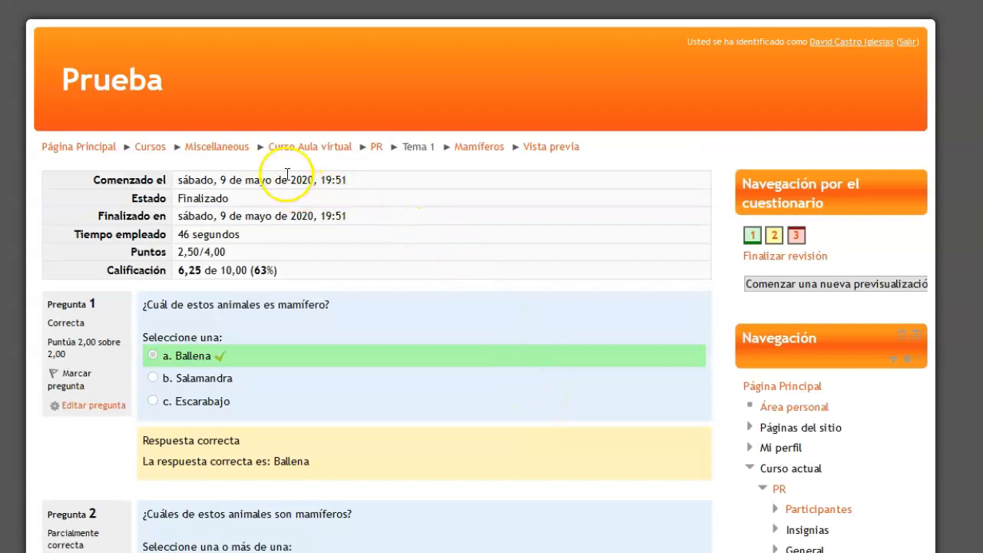
Review the finished attempt's grade summary and the marks and feedback given for each of the three questions
{"action": "scroll", "coordinate": [349, 261], "scroll_direction": "down", "scroll_amount": 1}
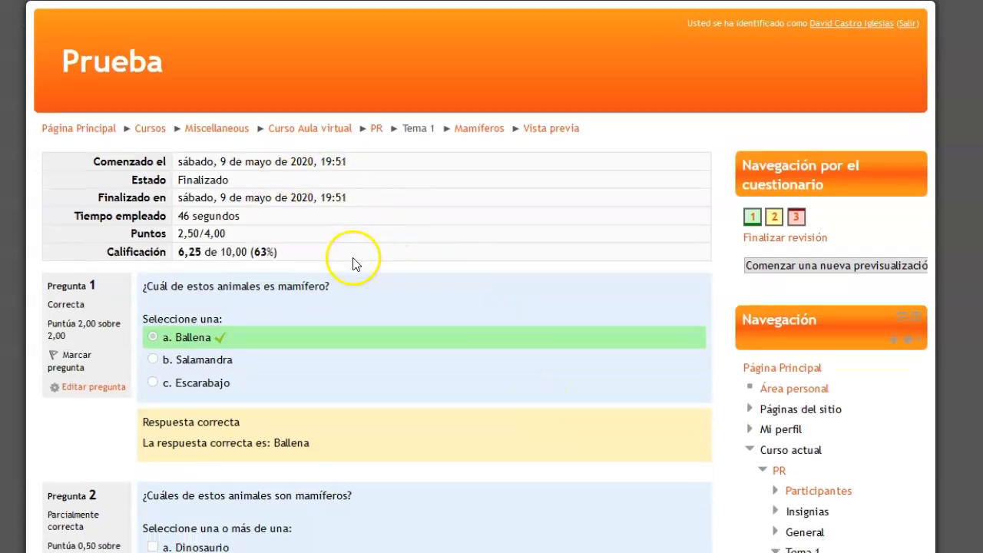
{"action": "scroll", "coordinate": [352, 260], "scroll_direction": "down", "scroll_amount": 1}
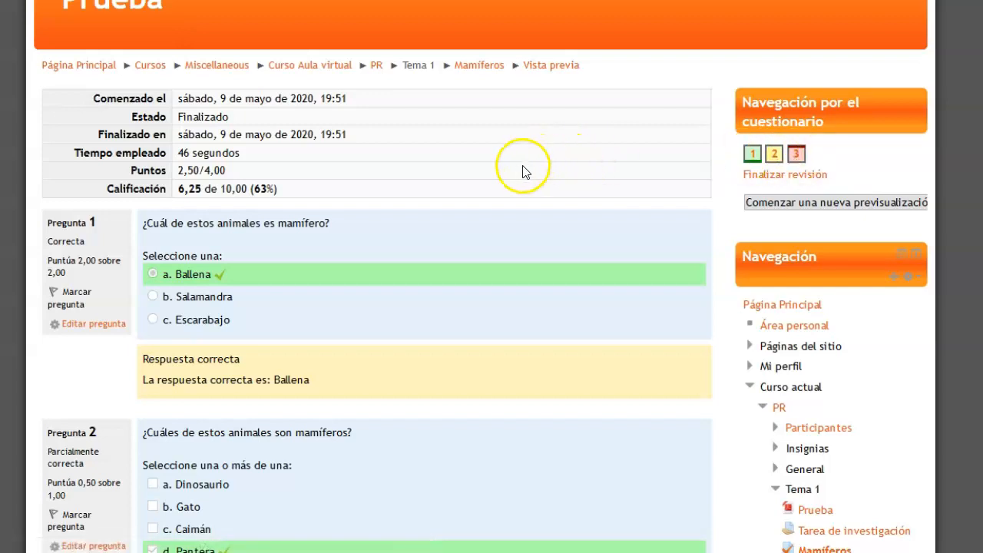
{"action": "scroll", "coordinate": [522, 171], "scroll_direction": "down", "scroll_amount": 4}
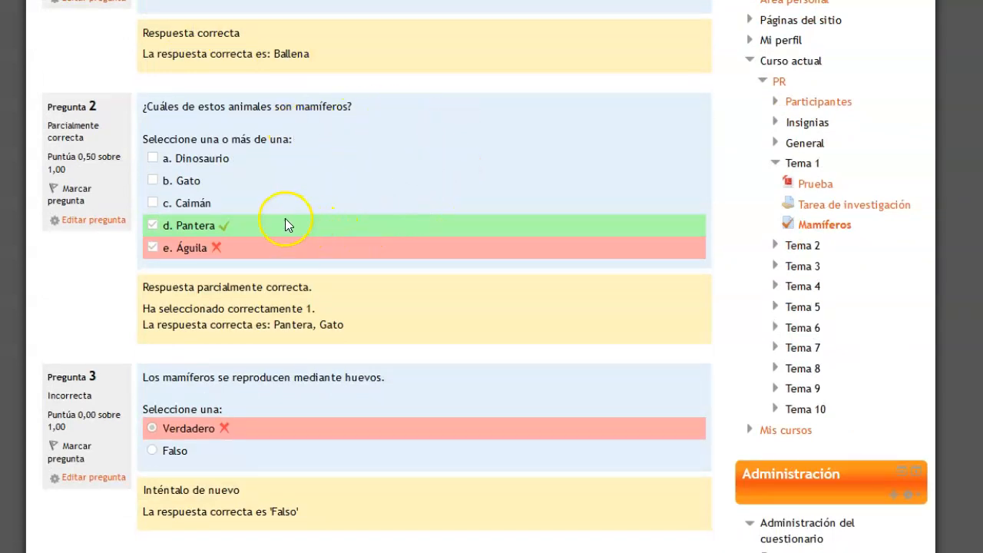
{"action": "scroll", "coordinate": [285, 218], "scroll_direction": "up", "scroll_amount": 3}
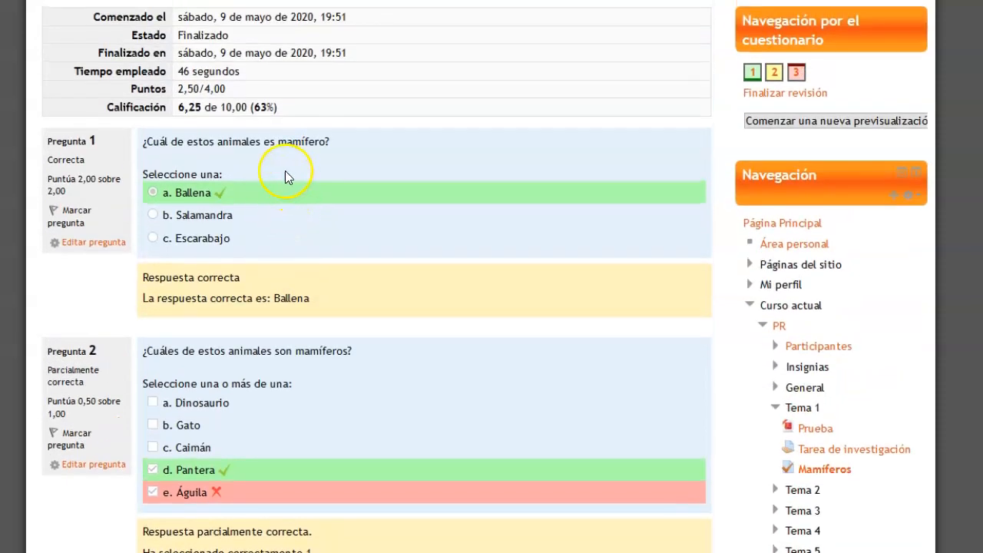
{"action": "scroll", "coordinate": [230, 146], "scroll_direction": "down", "scroll_amount": 1}
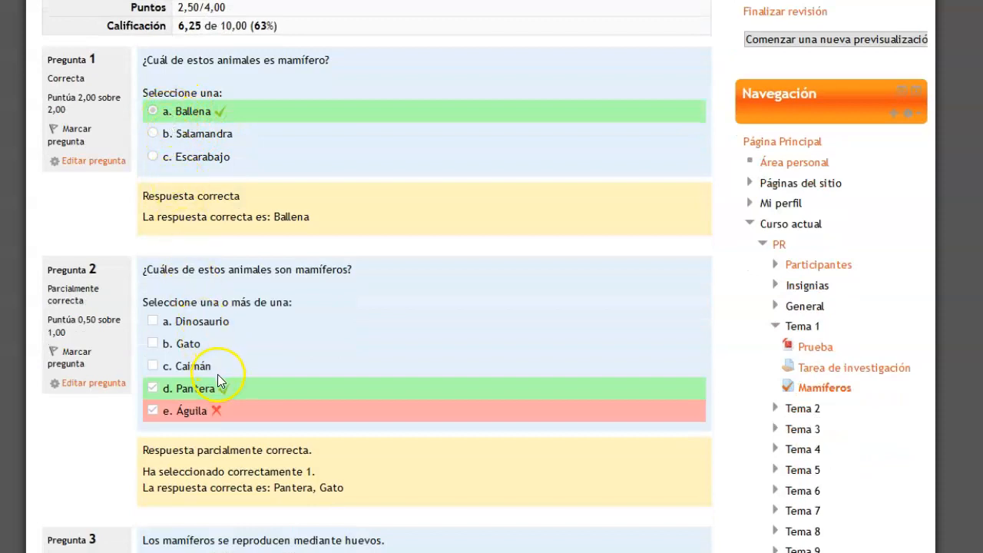
{"action": "scroll", "coordinate": [285, 209], "scroll_direction": "down", "scroll_amount": 4}
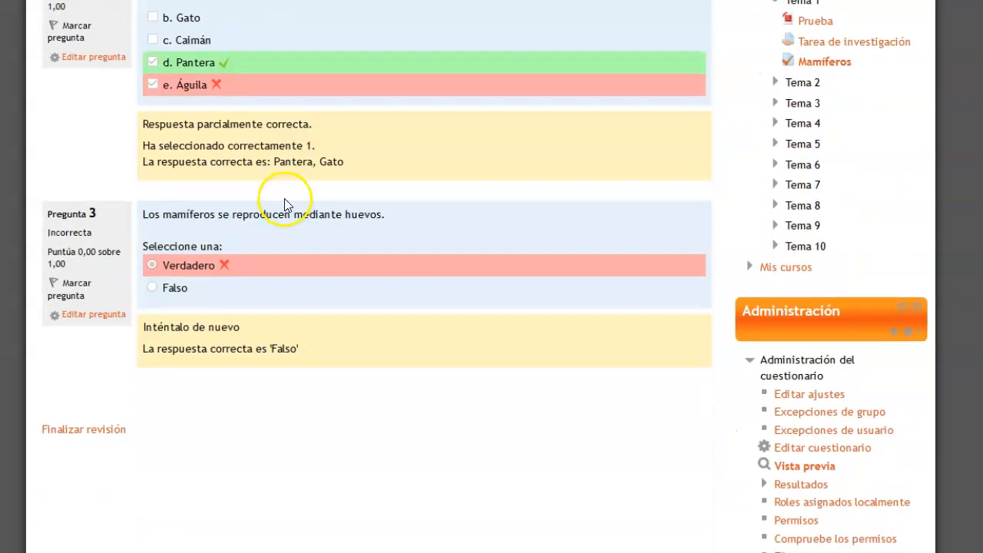
{"action": "scroll", "coordinate": [377, 198], "scroll_direction": "up", "scroll_amount": 5}
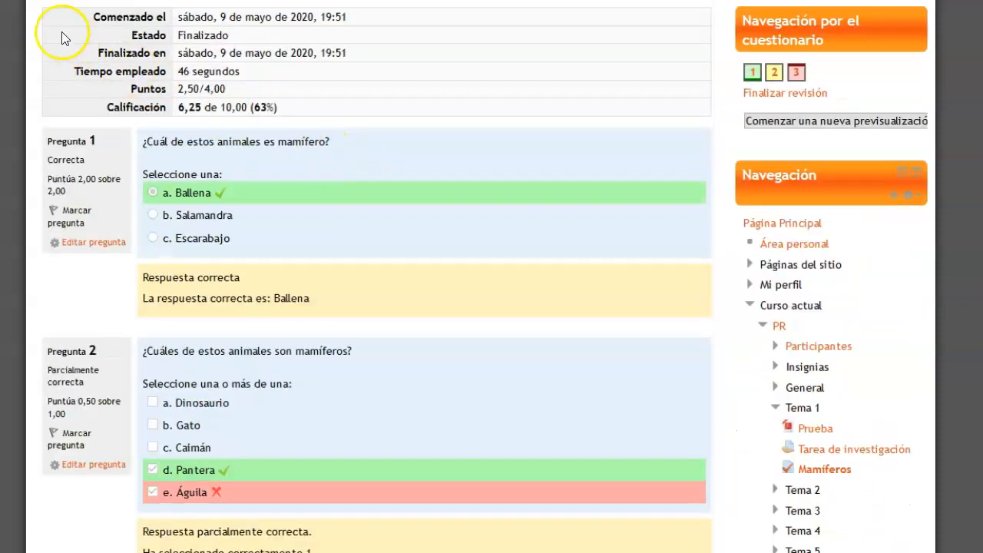